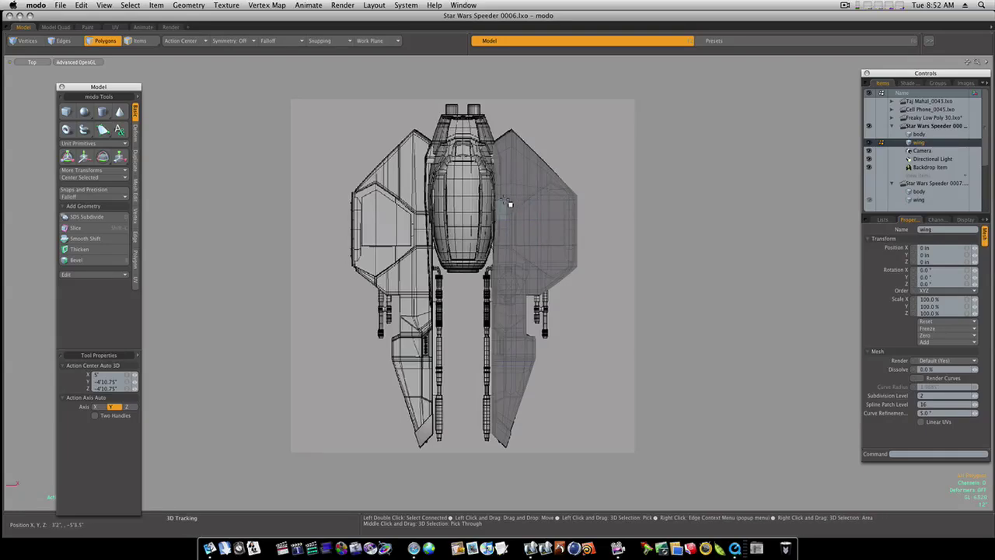
- Begin an Edge Slice on the wing mesh along the upper diagonal panel line, near its inner corner
ctrl+alt+drag(516, 205, 555, 212)
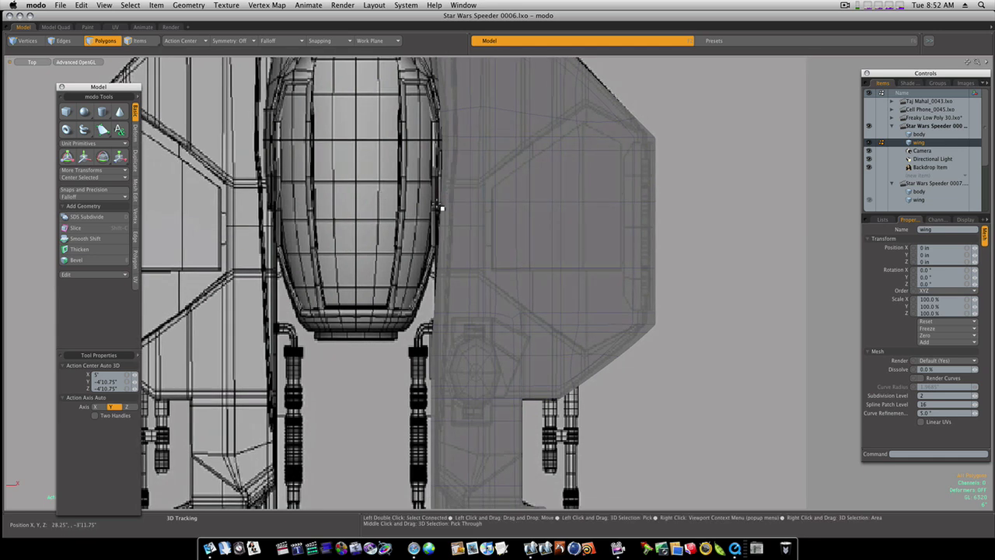
click(135, 188)
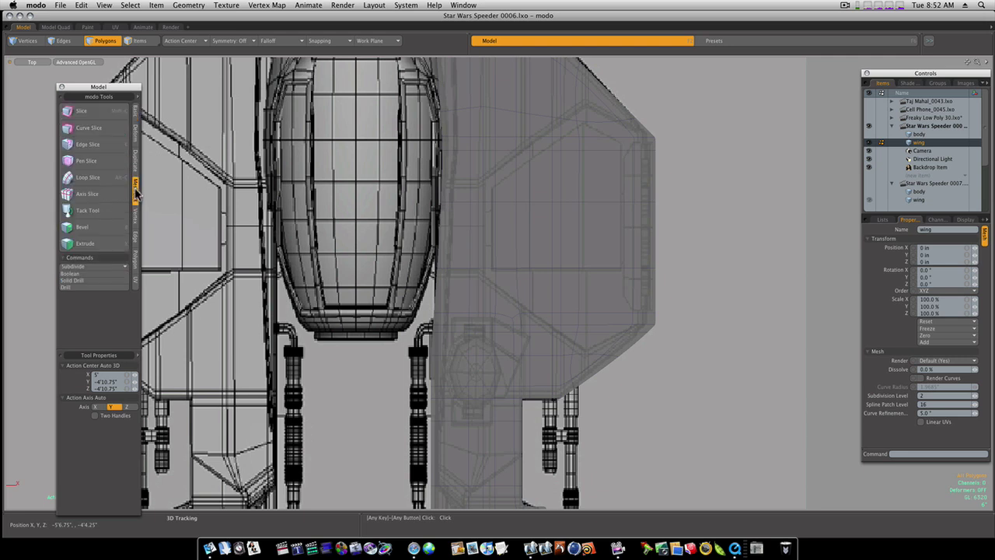
click(106, 147)
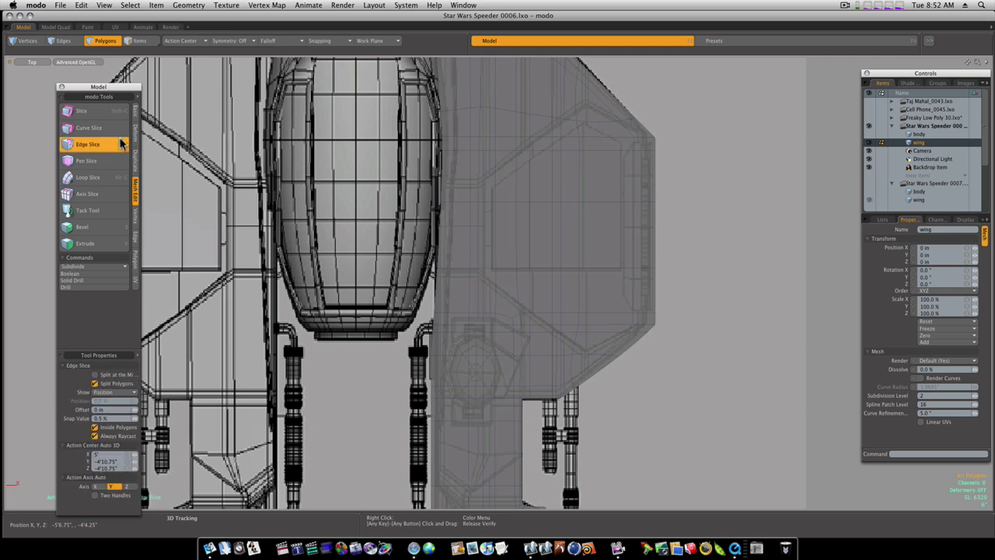
key(alt)
ctrl+alt+drag(468, 184, 515, 180)
click(466, 172)
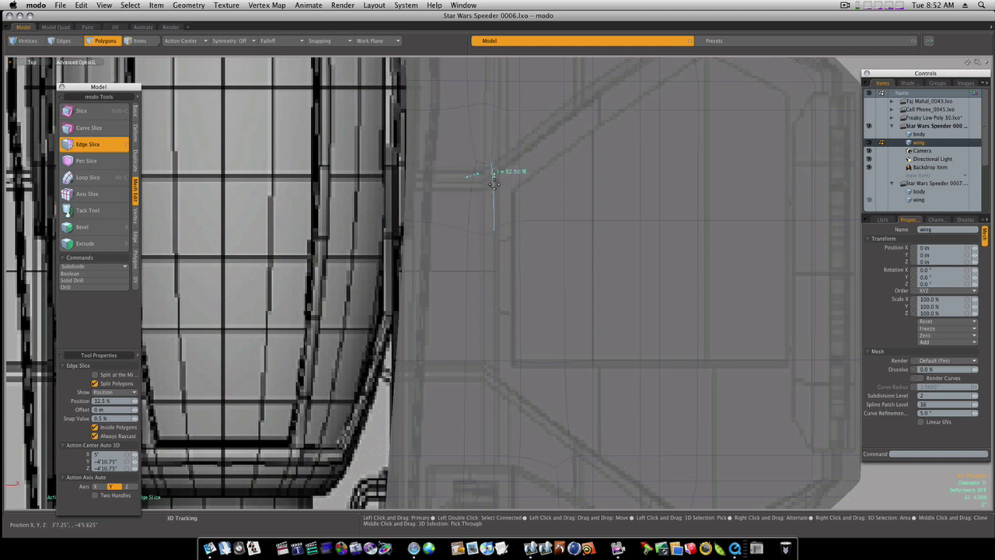
key(space)
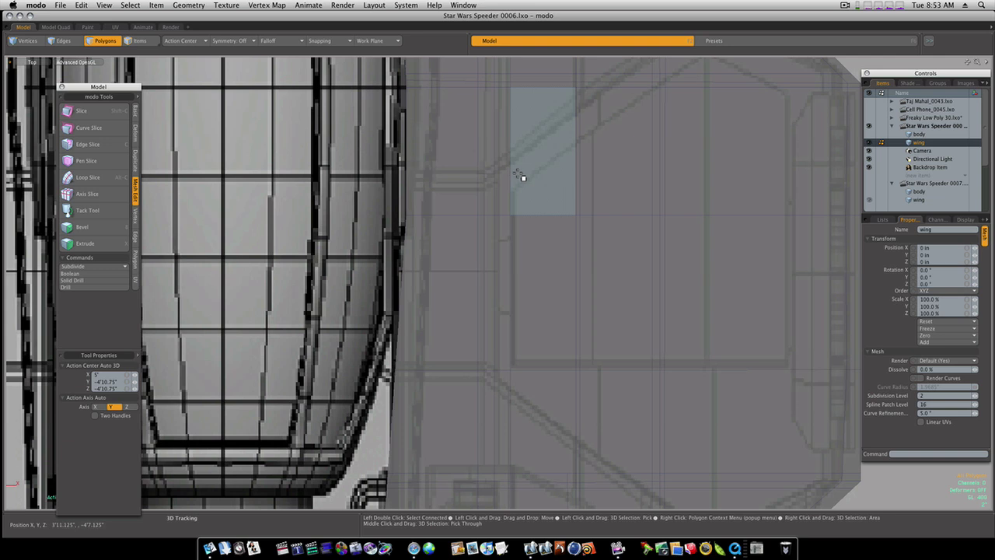
key(c)
click(496, 172)
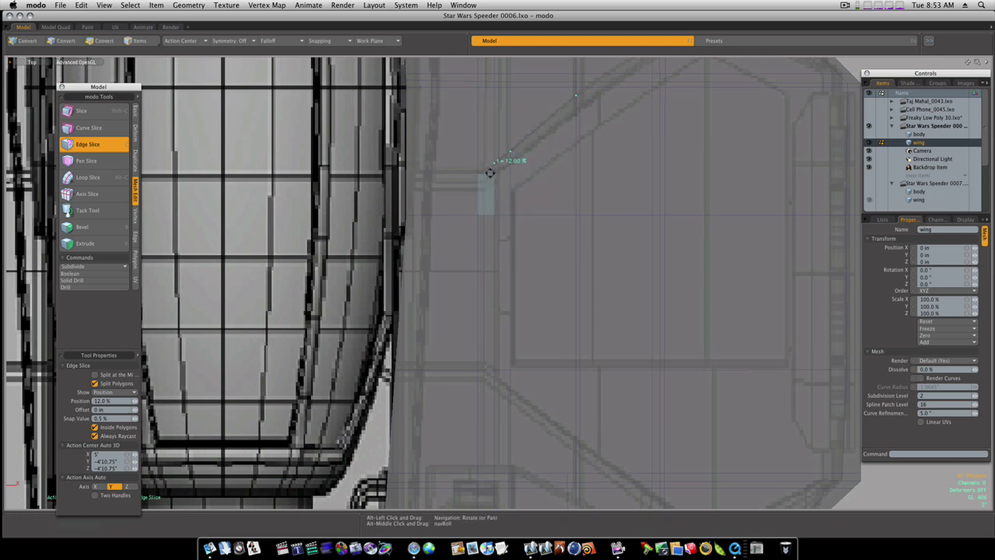
- Continue the slice outward along the upper diagonal panel line, cutting each of the closely spaced edges it crosses
alt+shift+drag(563, 148, 492, 191)
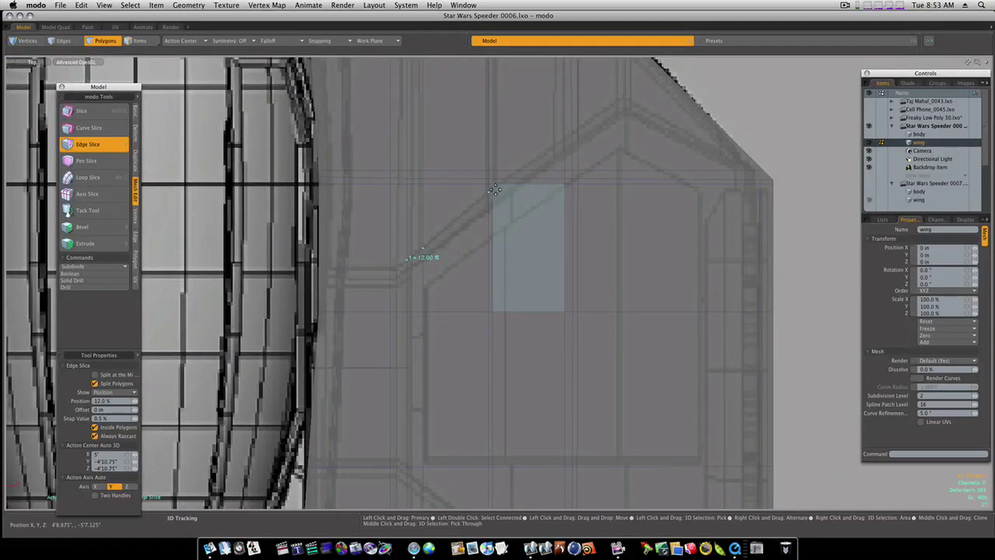
scroll(491, 190, down, 3)
scroll(491, 189, up, 5)
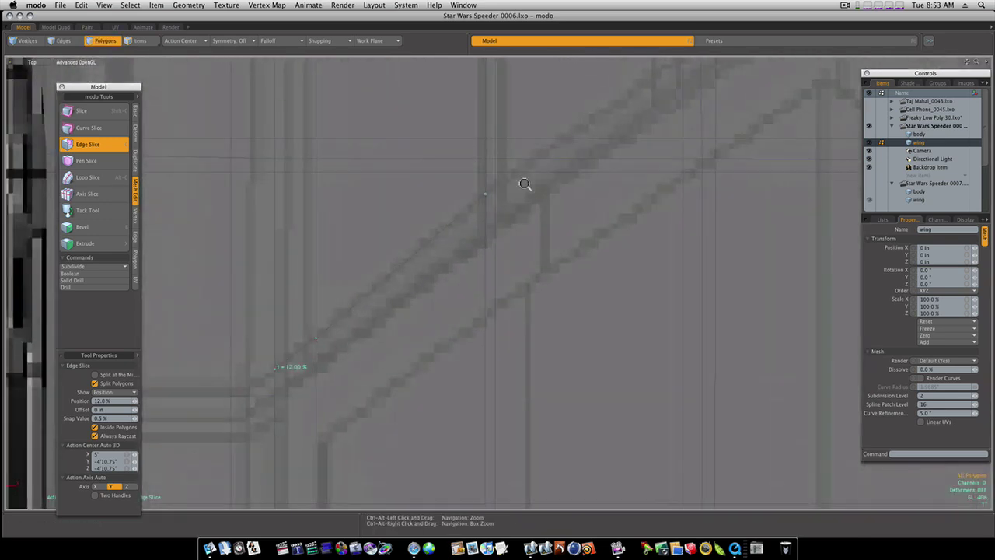
click(498, 180)
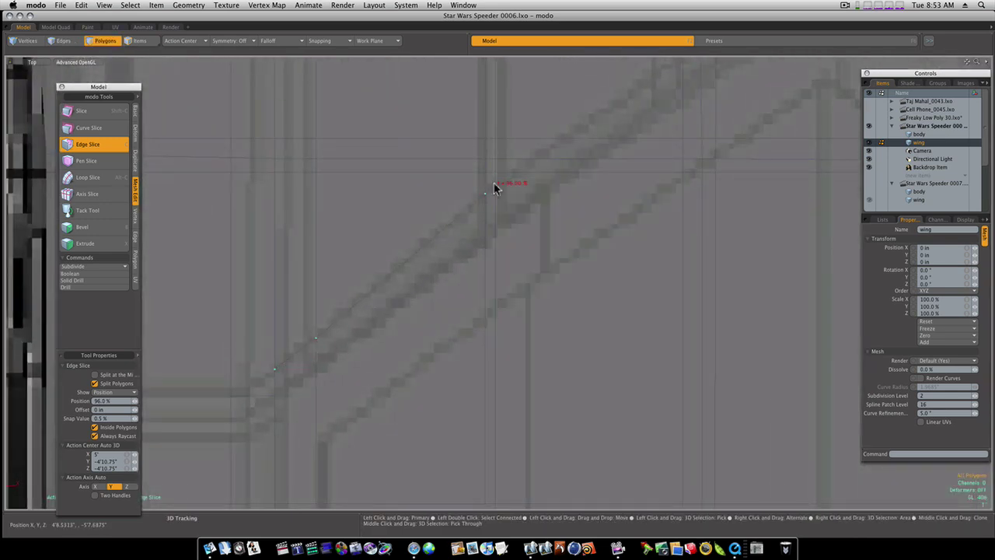
click(509, 170)
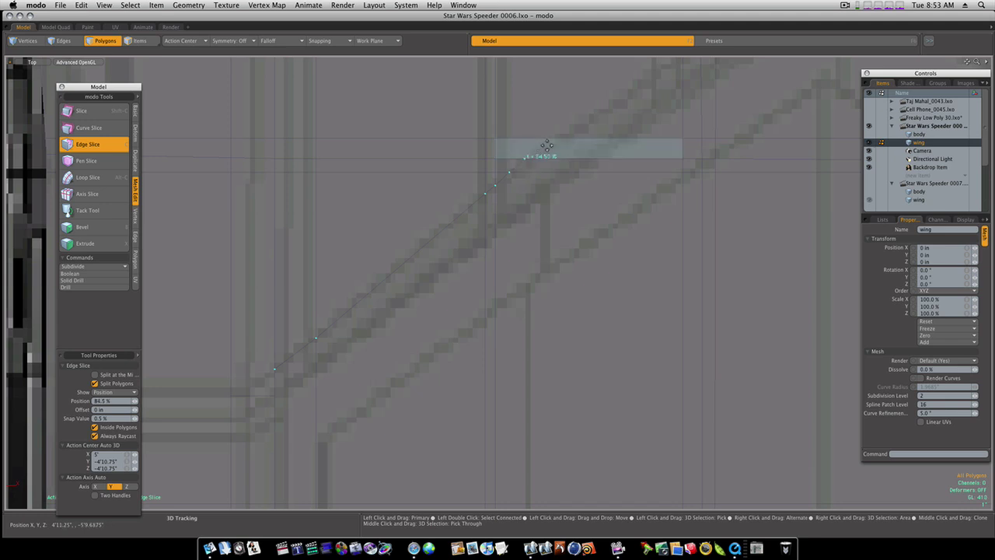
click(524, 158)
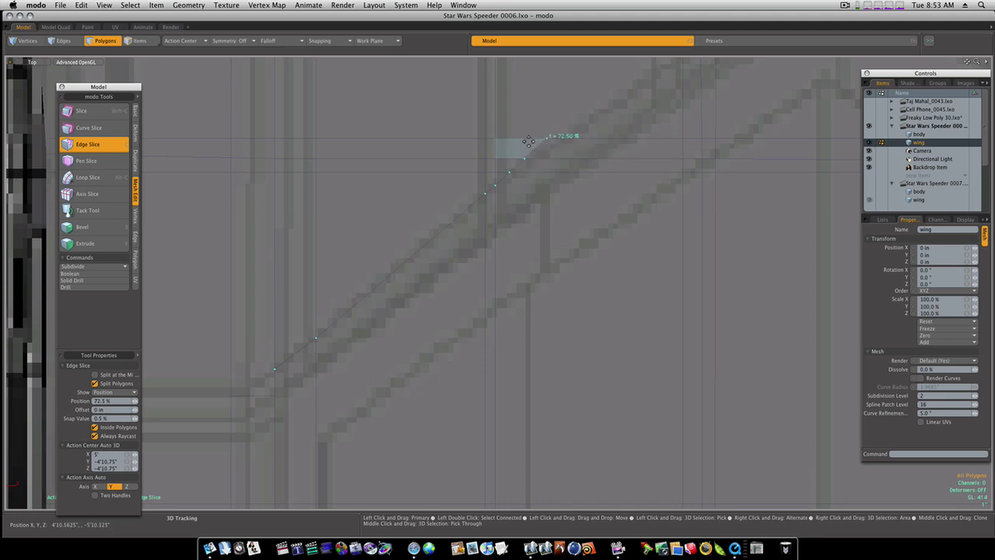
- Extend the slice up the diagonal to the wing's slanted outer edge, and cut another slice from the panel line's peak to the outer corner
alt+shift+drag(590, 133, 391, 281)
click(486, 187)
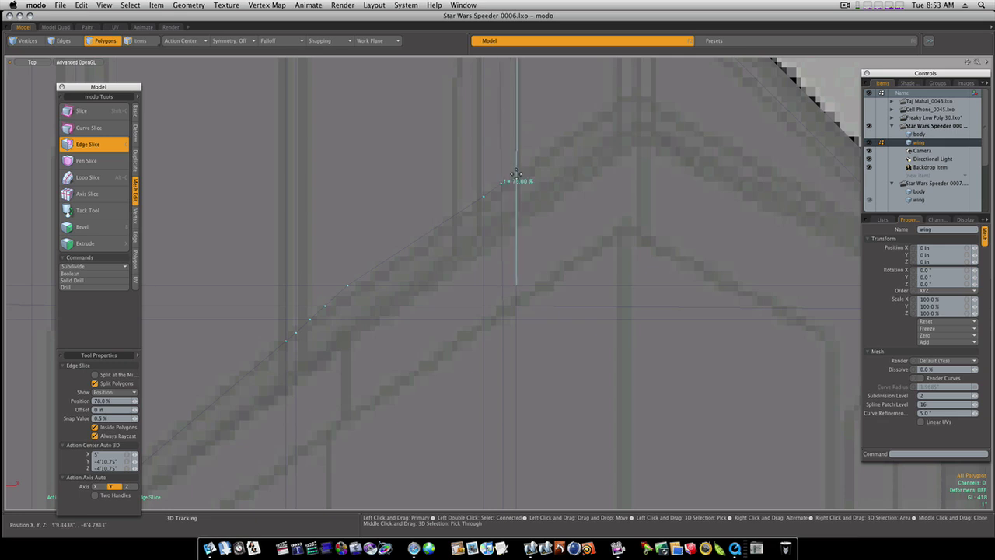
click(518, 169)
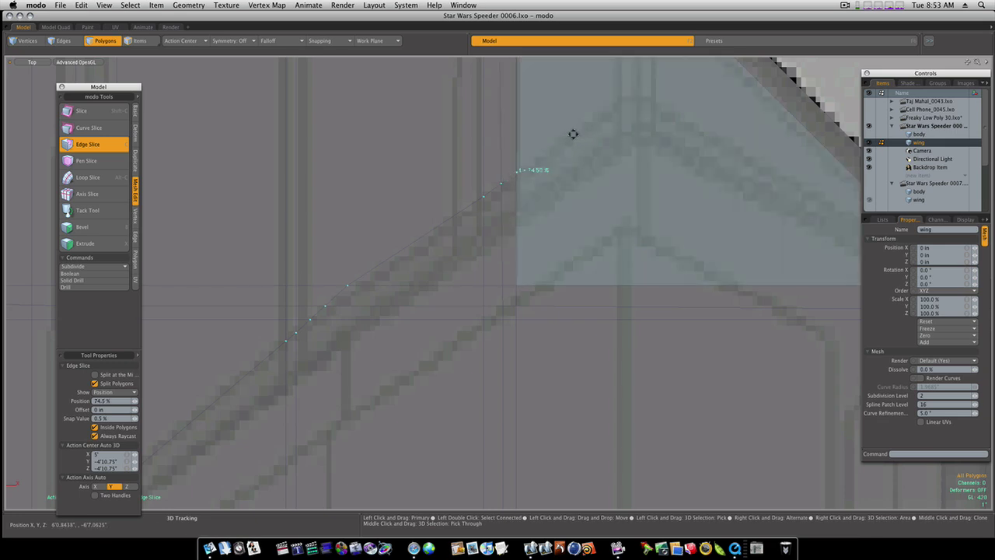
alt+drag(590, 129, 501, 228)
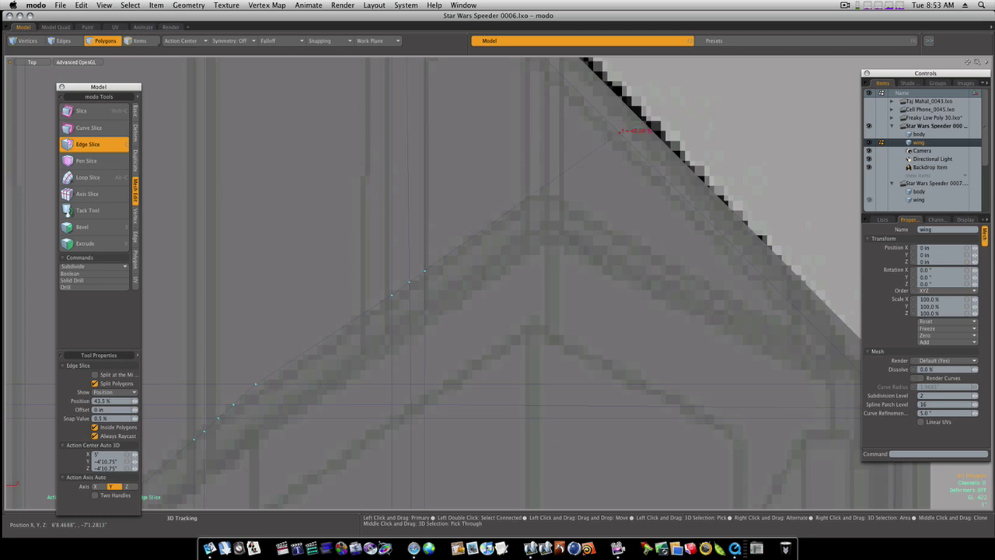
click(621, 134)
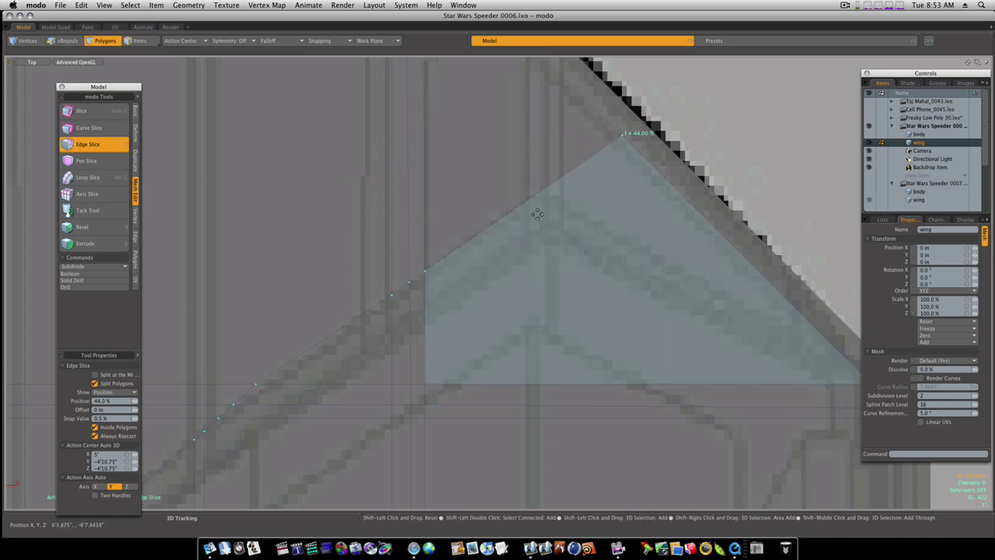
shift+click(540, 193)
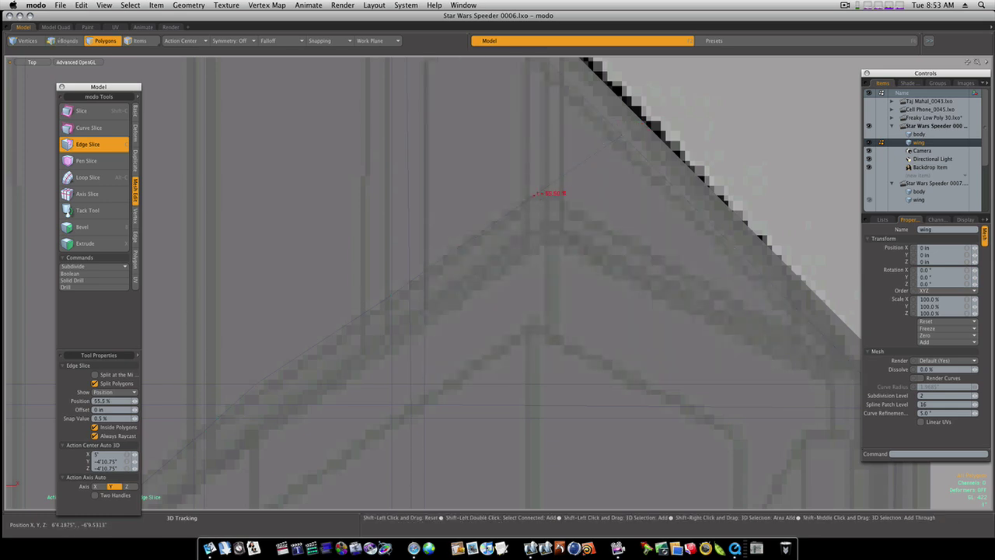
click(535, 195)
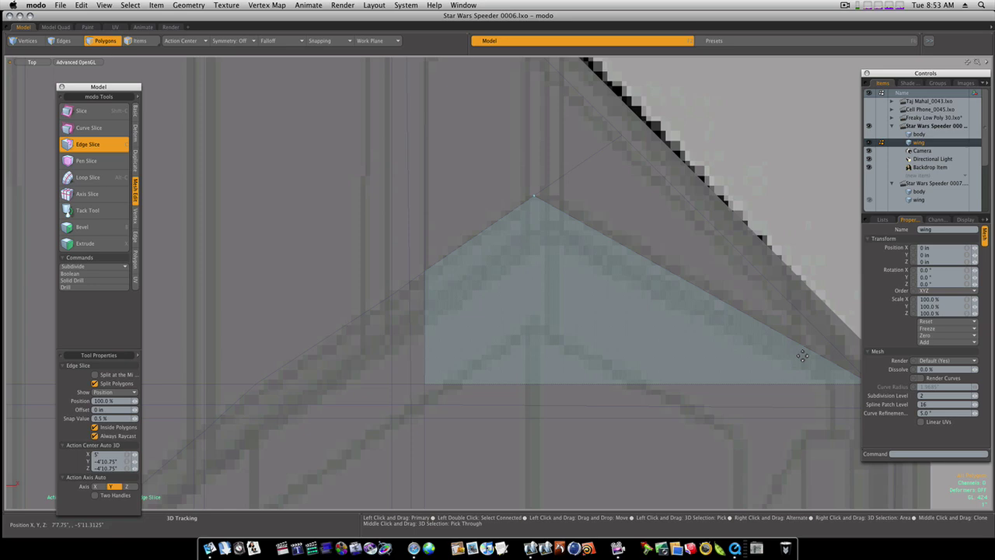
- In edge selection mode, slice from the upper diagonal's inner end to the neighbouring vertical edge, following the panel corner
ctrl+alt+drag(658, 299, 598, 319)
alt+shift+drag(605, 395, 591, 194)
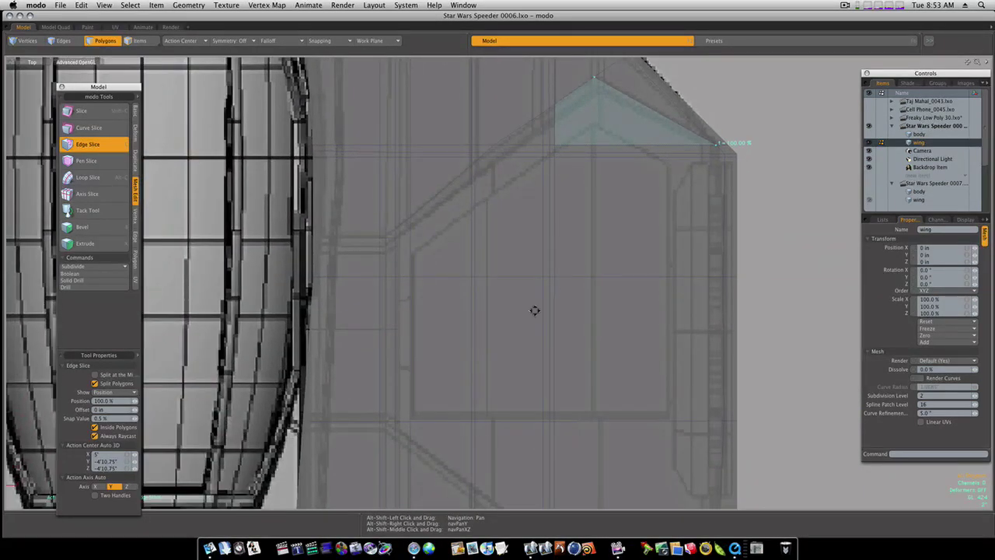
alt+shift+drag(461, 376, 473, 346)
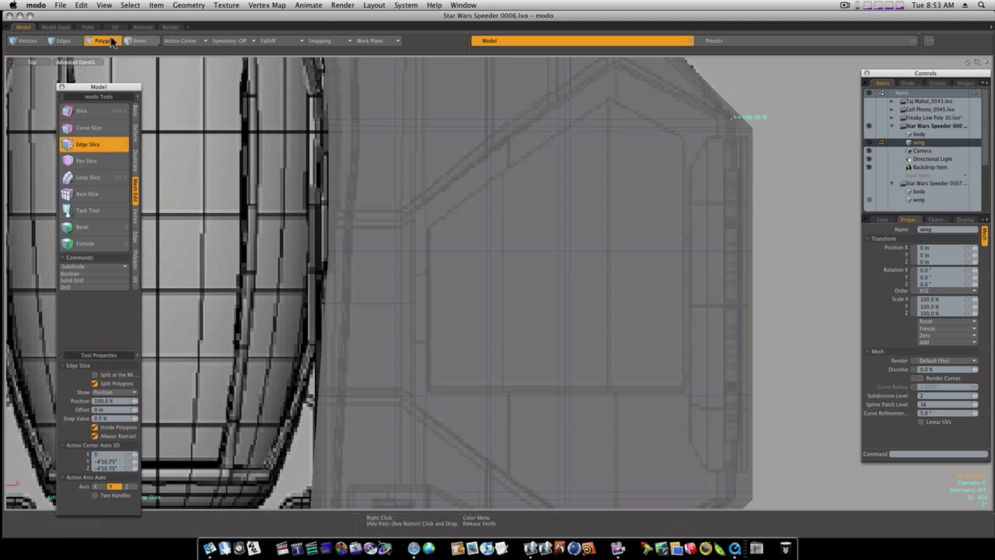
click(61, 41)
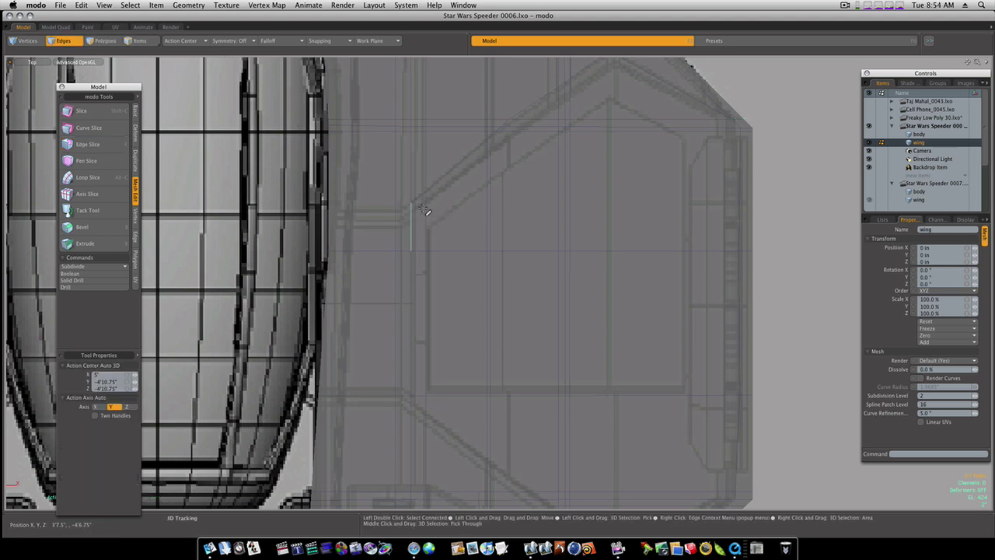
key(c)
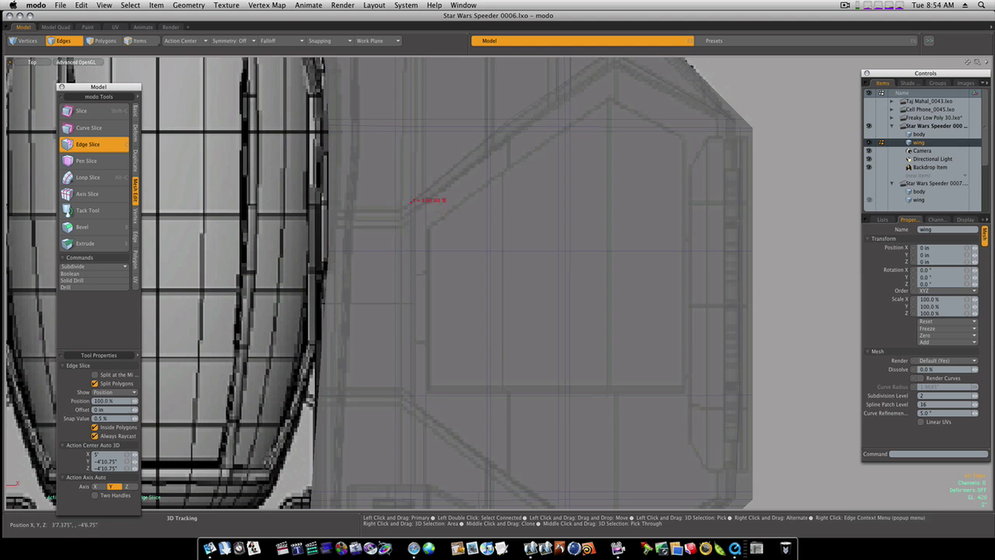
click(410, 205)
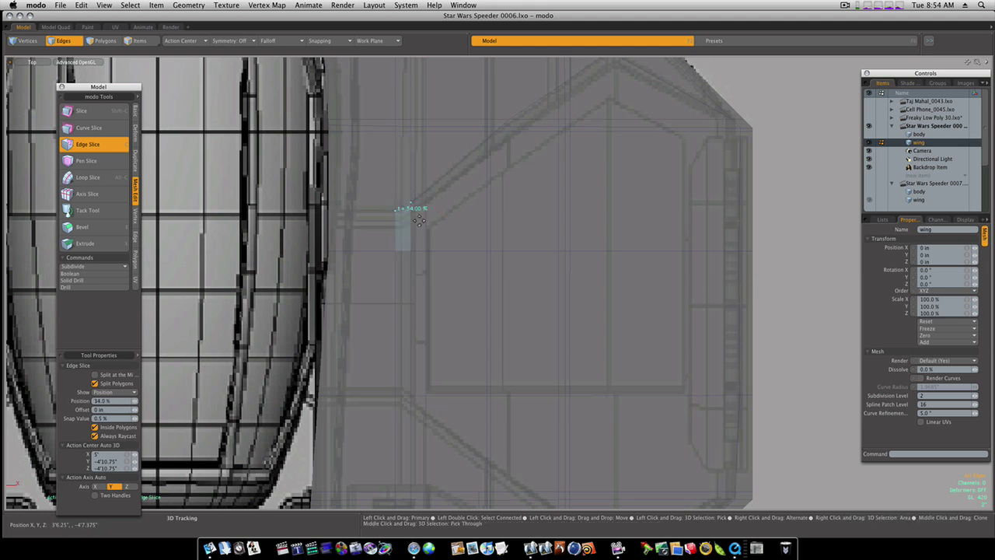
- Start a new edge slice at the lower panel line's inner corner and cut along the first part of its diagonal
shift+click(395, 404)
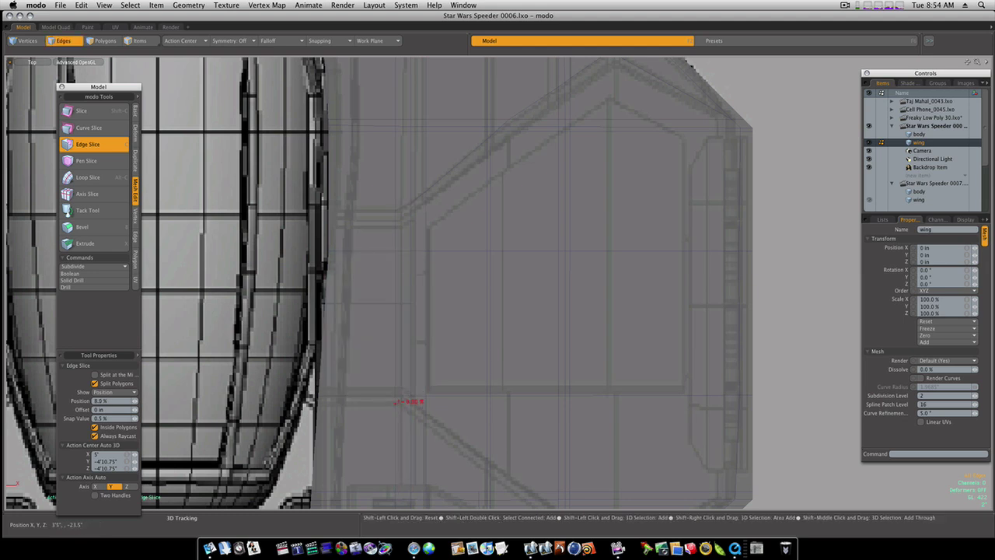
click(411, 407)
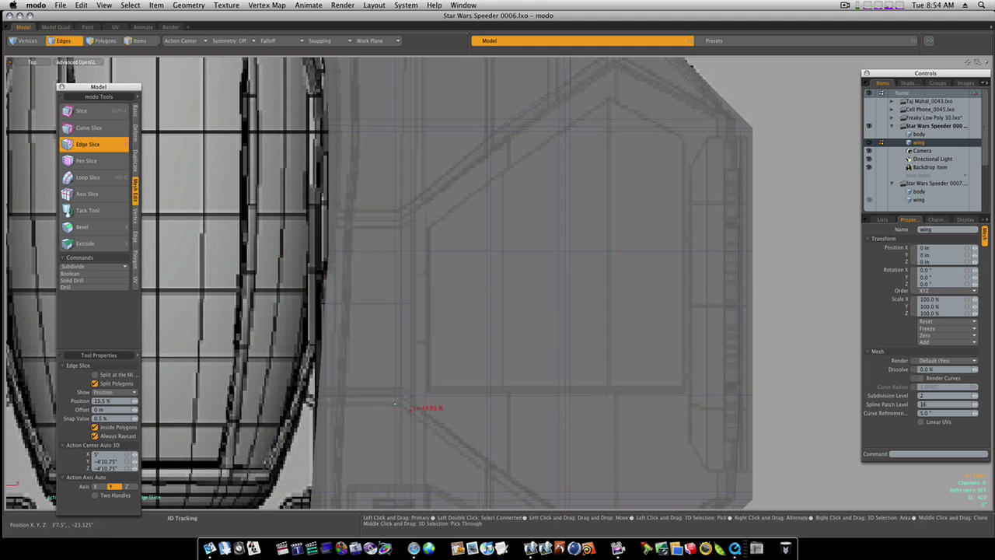
drag(395, 404, 410, 410)
click(485, 471)
drag(487, 469, 487, 471)
click(491, 475)
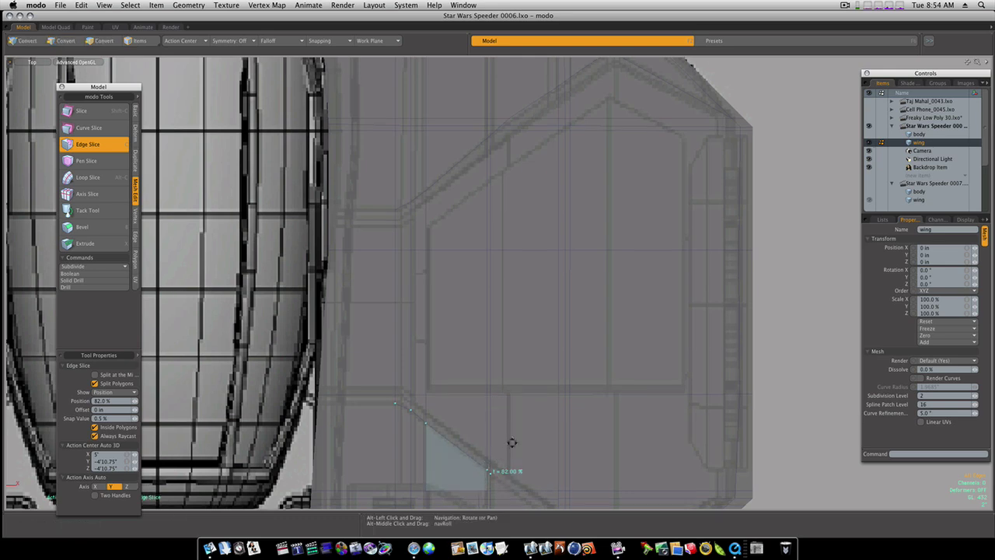
- Continue the slice down the lower diagonal panel line across the crossing edges to the panel's lowest corner
alt+shift+drag(511, 442, 480, 289)
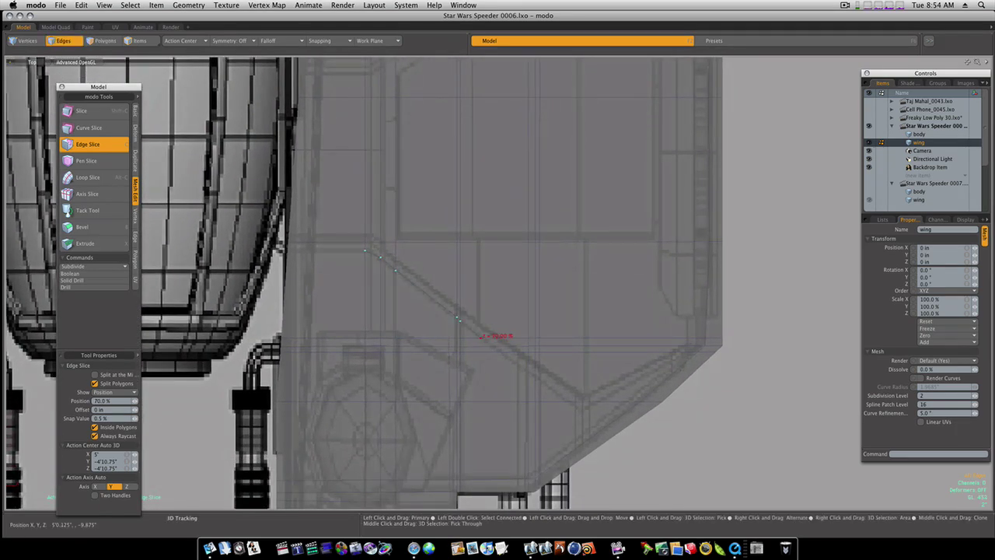
click(493, 346)
click(493, 347)
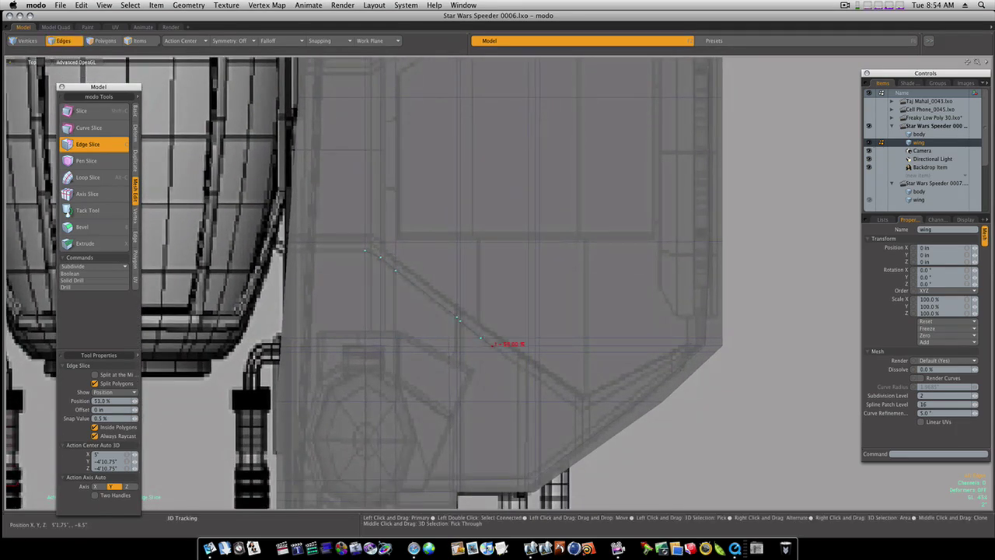
click(501, 351)
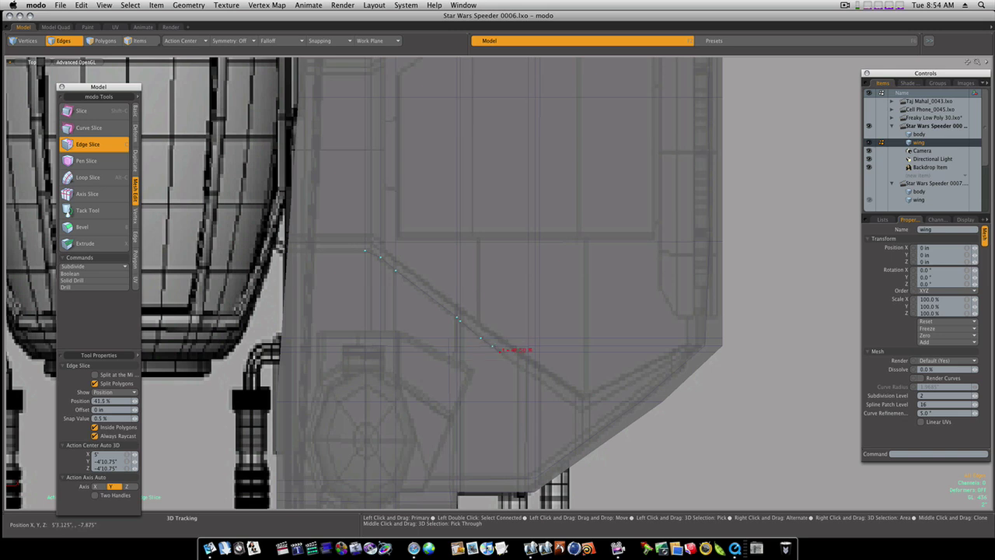
click(527, 365)
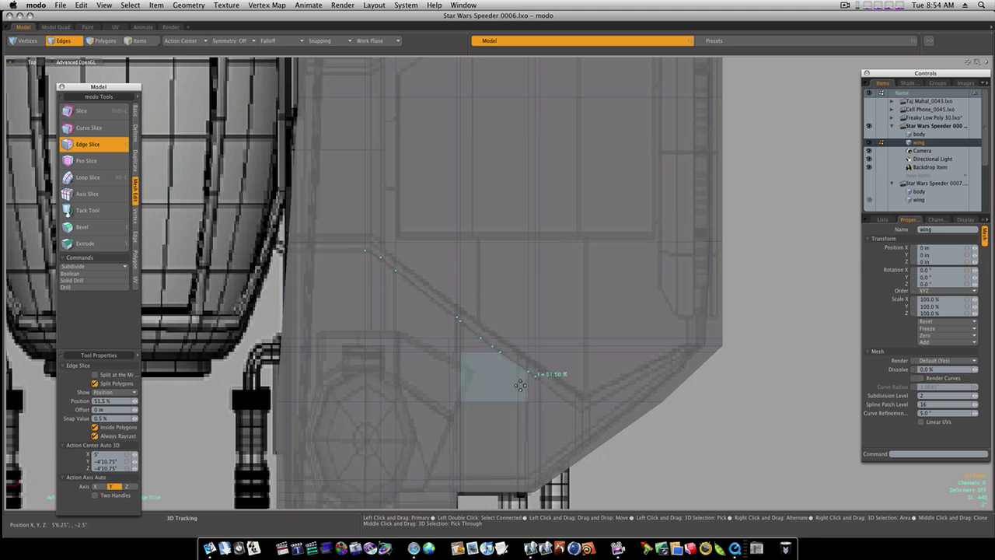
ctrl+alt+drag(534, 378, 562, 395)
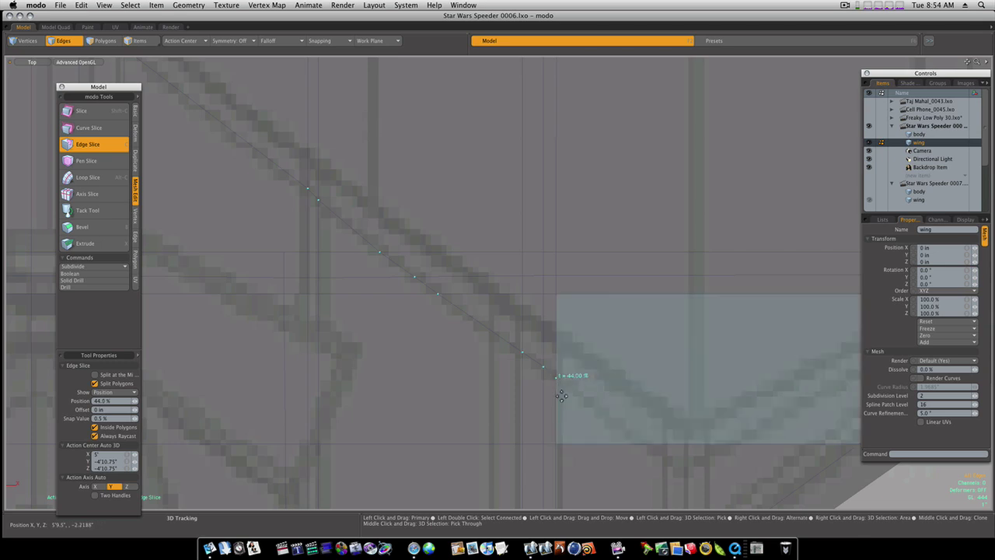
click(641, 441)
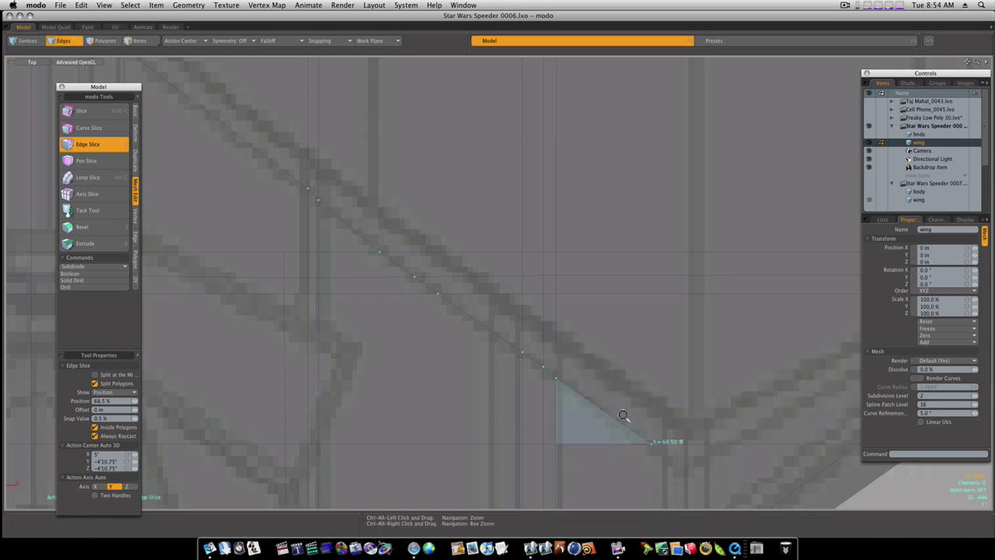
- Cut a new edge slice from the panel's lowest corner up the outward diagonal panel line to the outer end of the crossing edge
ctrl+alt+drag(657, 401, 516, 343)
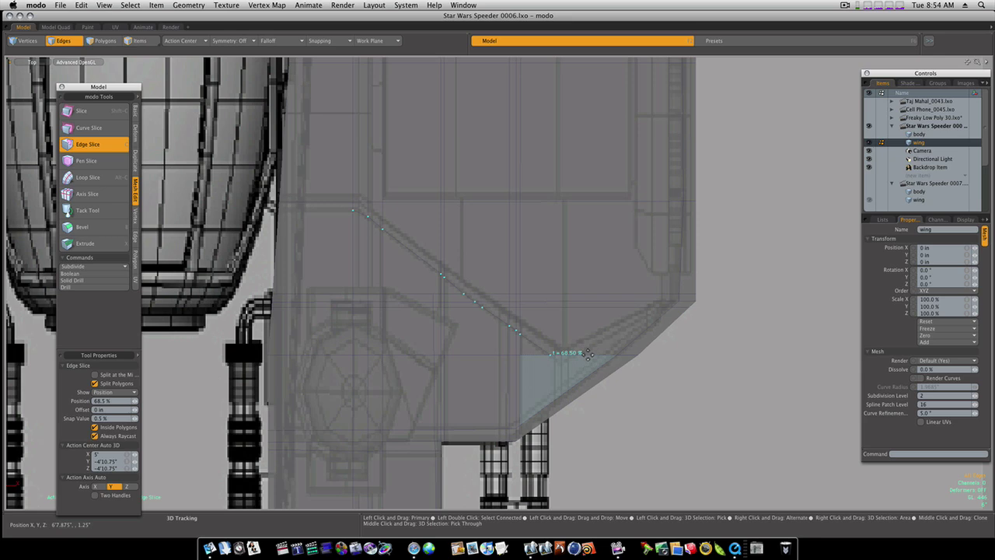
ctrl+alt+drag(566, 362, 630, 349)
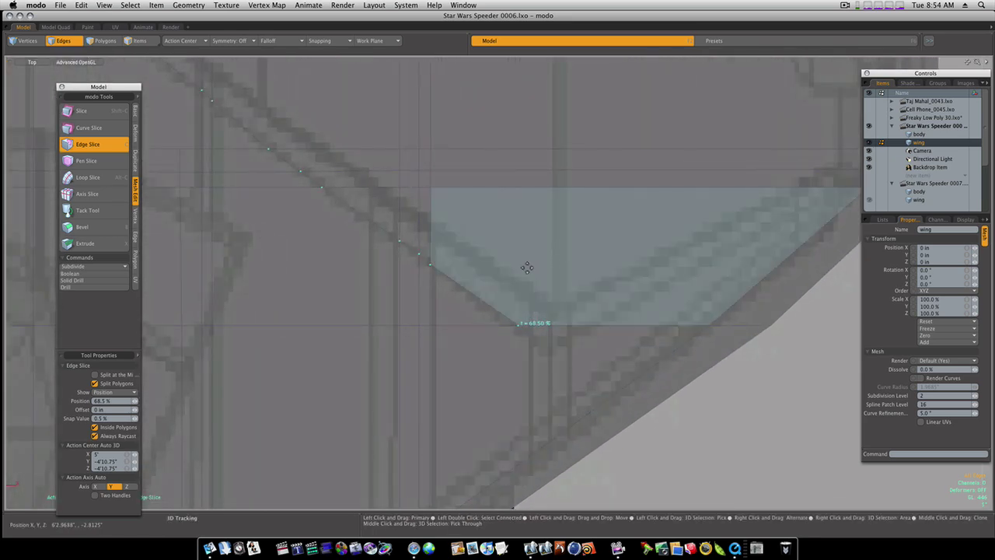
shift+click(607, 326)
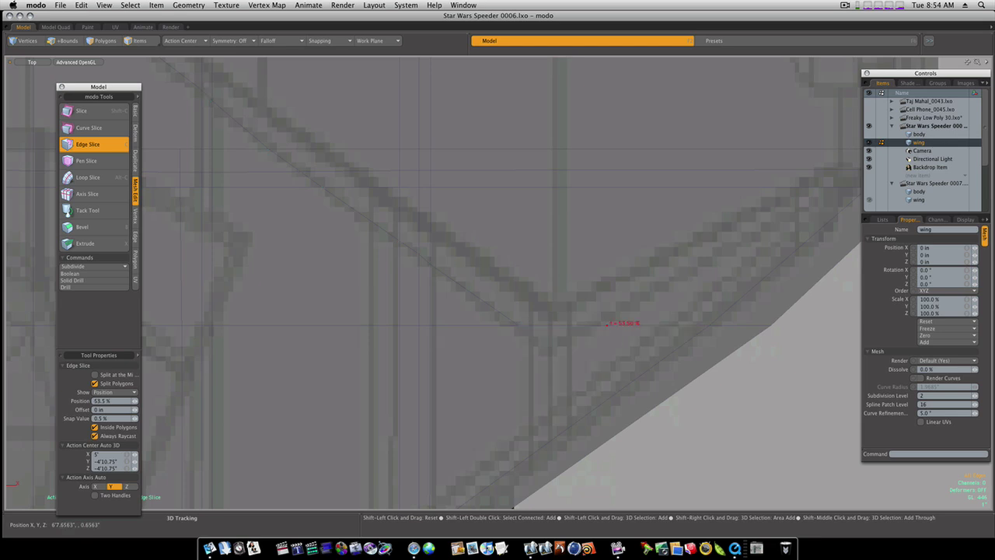
shift+drag(592, 324, 587, 325)
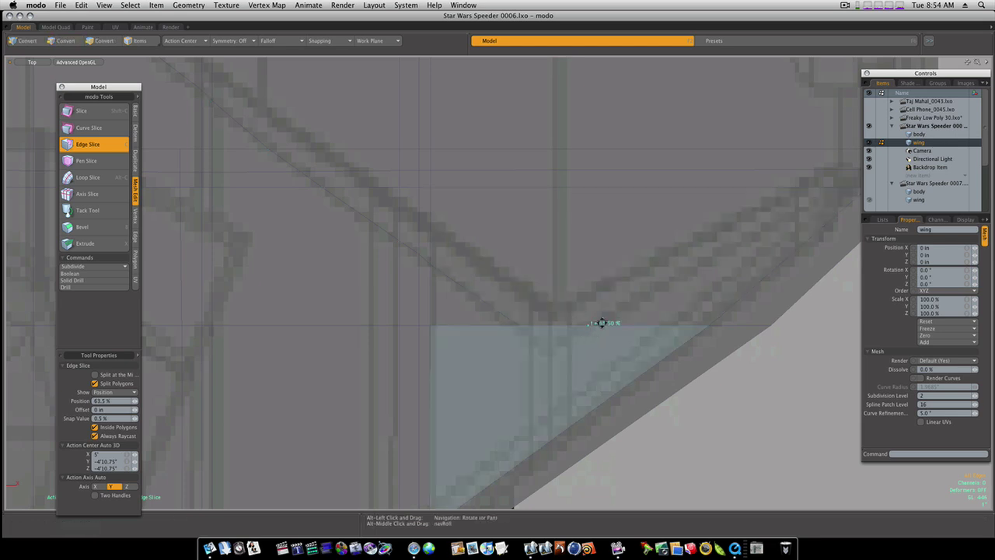
alt+drag(636, 280, 521, 345)
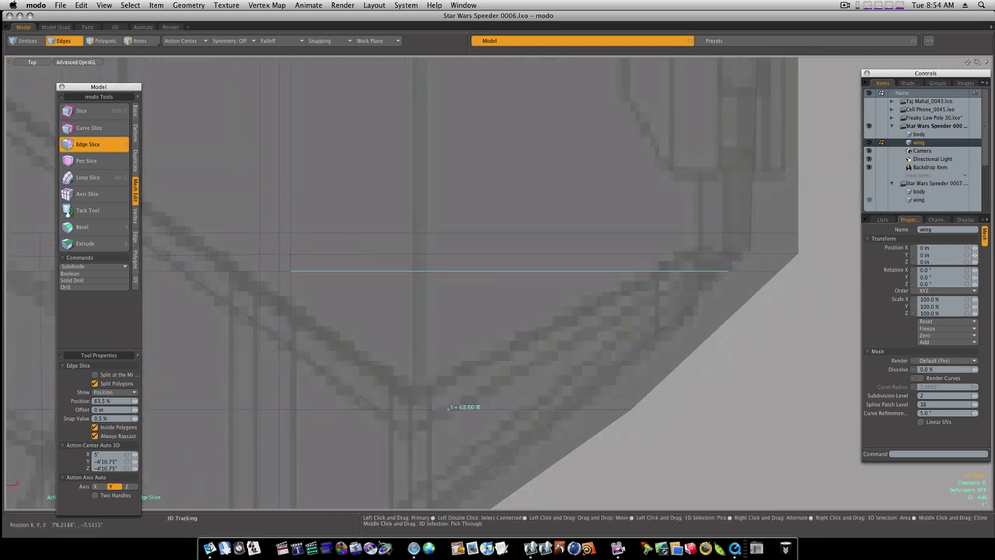
click(688, 269)
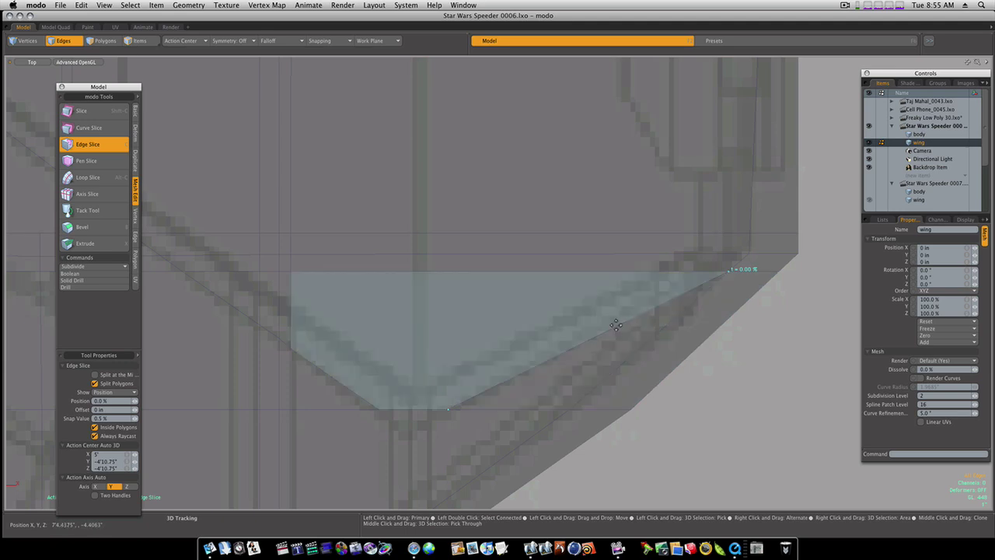
ctrl+alt+drag(633, 334, 512, 369)
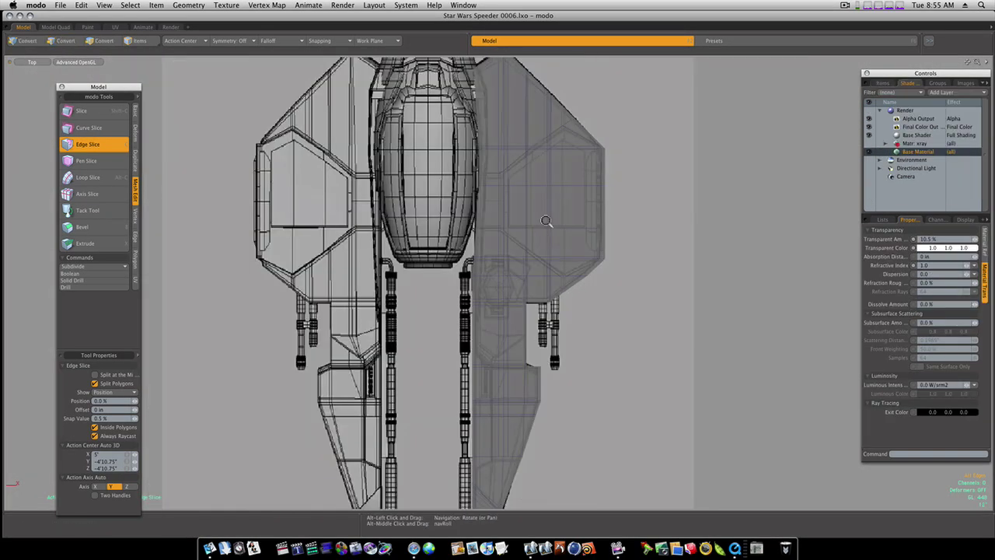
- Restart Edge Slice and cut from the upper panel line's inner corner up its diagonal across the crossing edges
ctrl+alt+drag(544, 218, 547, 245)
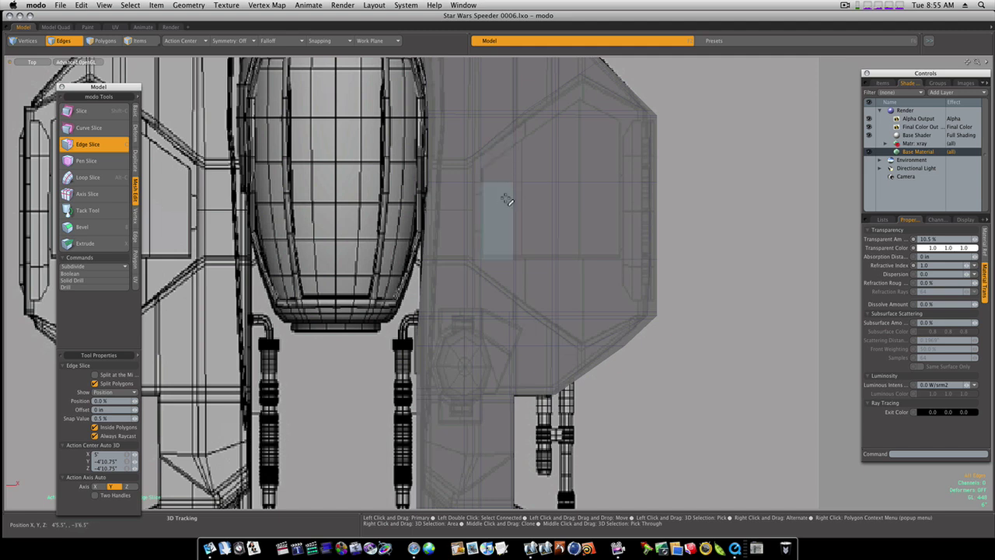
key(space)
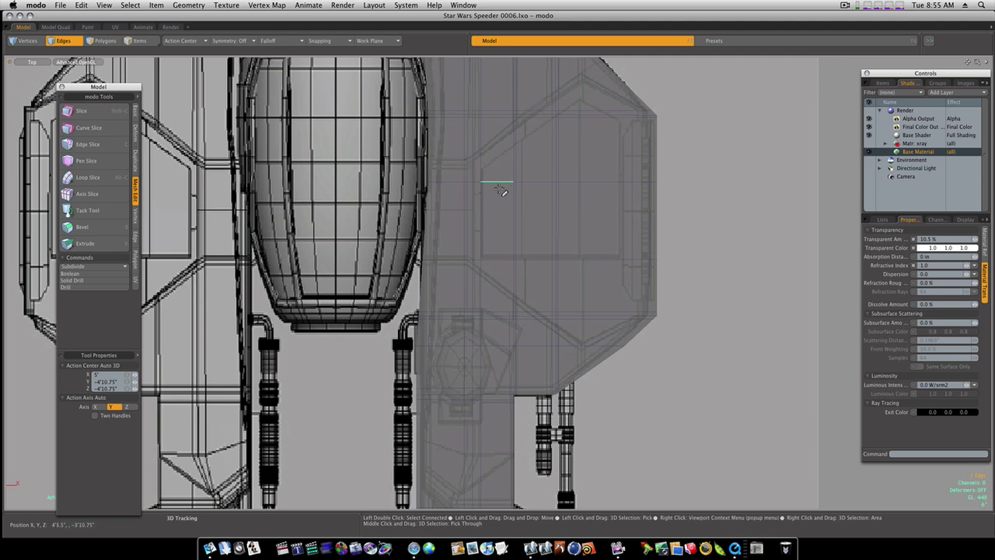
key(c)
key(space)
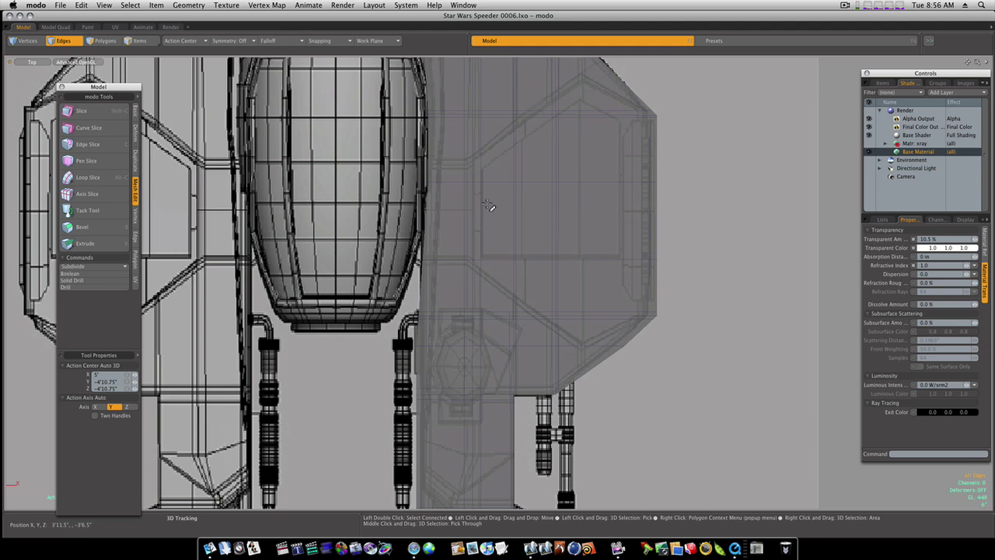
key(c)
click(464, 164)
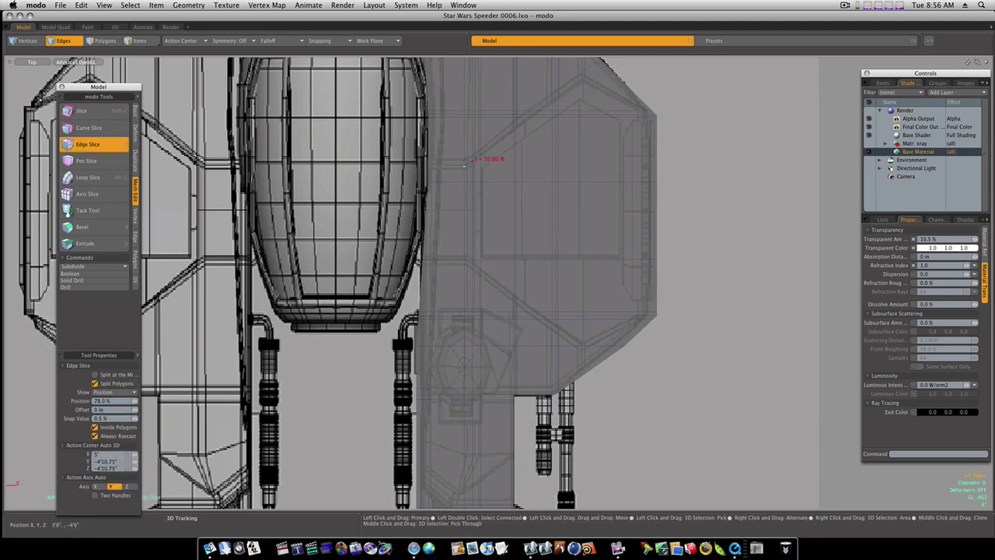
click(481, 156)
click(515, 127)
click(531, 119)
click(537, 112)
drag(527, 118, 543, 116)
scroll(542, 113, up, 5)
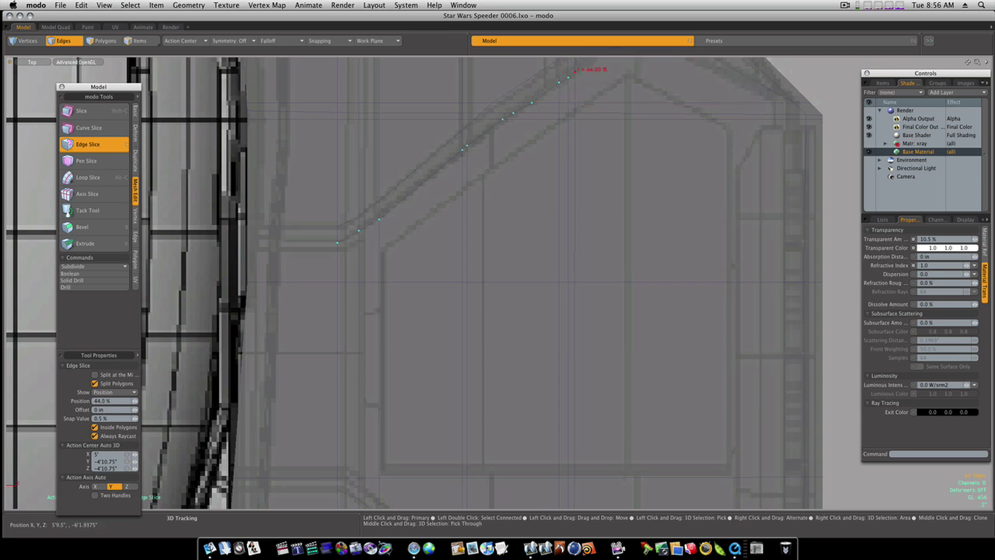
click(597, 84)
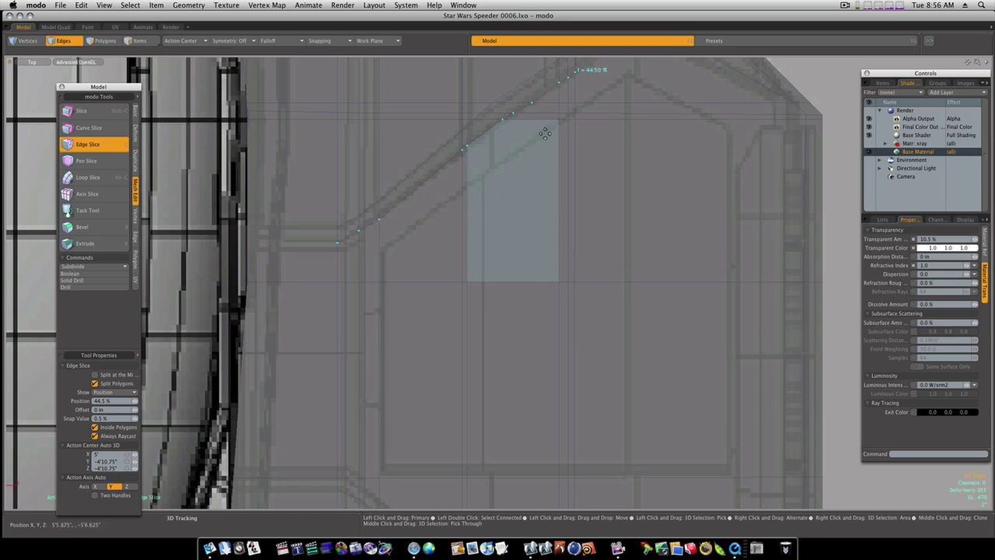
- Continue the edge slice to the panel's upper peak and down to the edges near the wing's outer corner
alt+shift+drag(573, 128, 477, 262)
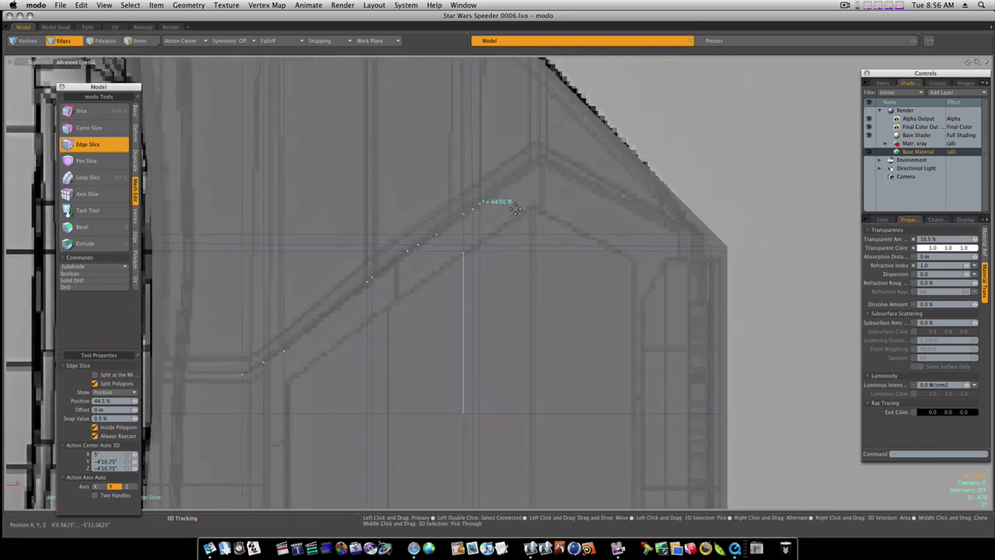
click(556, 154)
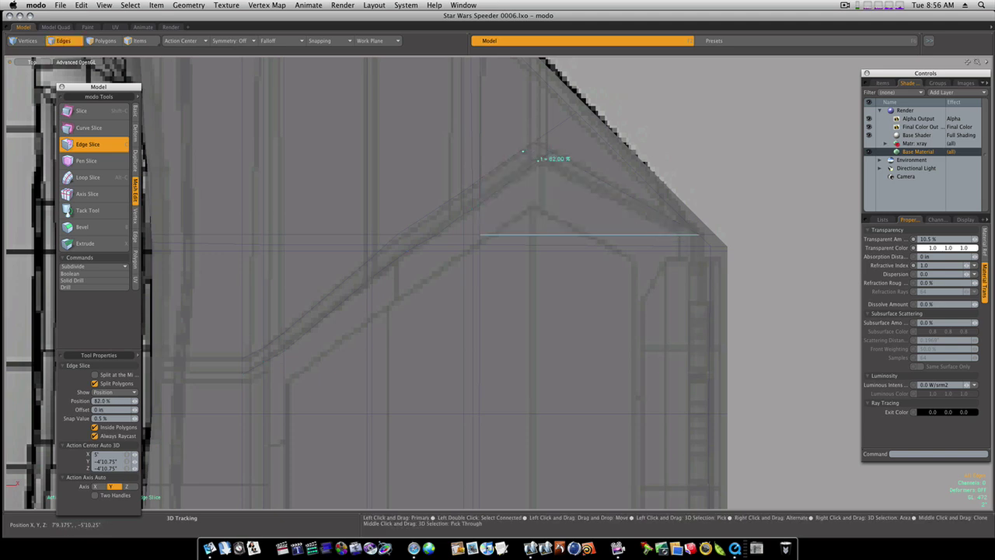
click(677, 234)
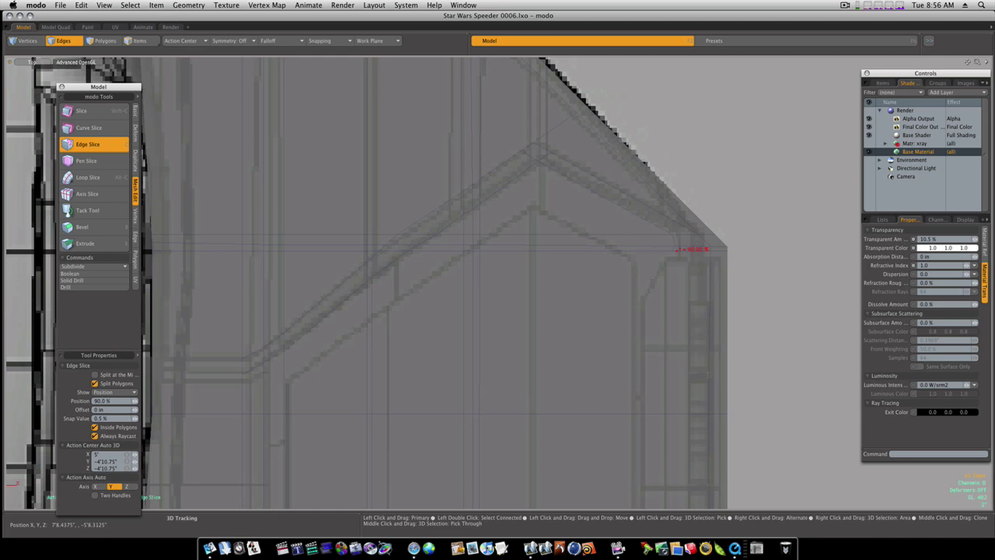
click(672, 250)
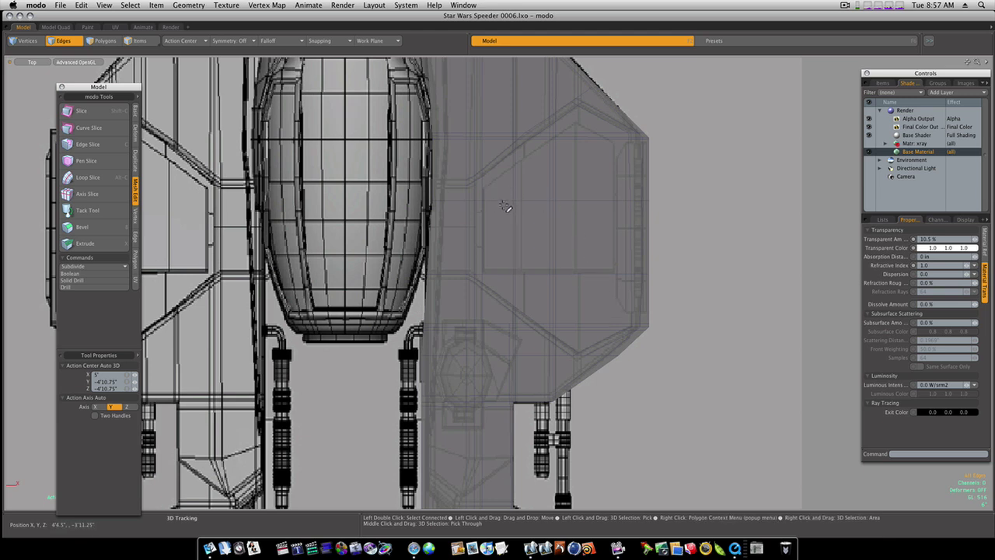
- Delete the wing polygons inside the sliced panel outline and the narrow polygon strip along the wing's outer side
key(3)
mouse_move(507, 210)
mouse_down()
mouse_move(506, 190)
mouse_move(593, 134)
mouse_move(554, 136)
mouse_move(522, 183)
mouse_move(509, 249)
mouse_move(497, 283)
mouse_move(490, 278)
mouse_move(564, 327)
mouse_move(485, 264)
mouse_up()
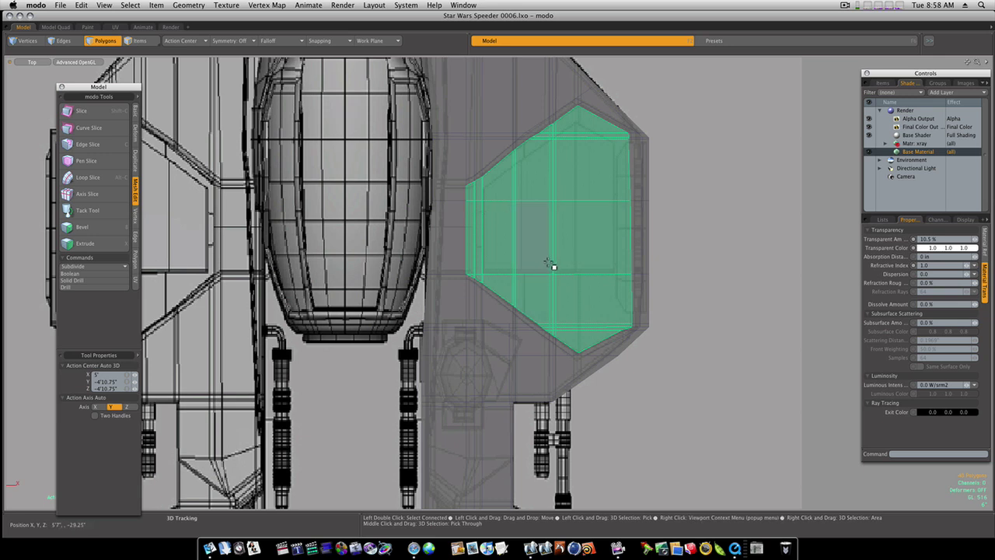
key(Delete)
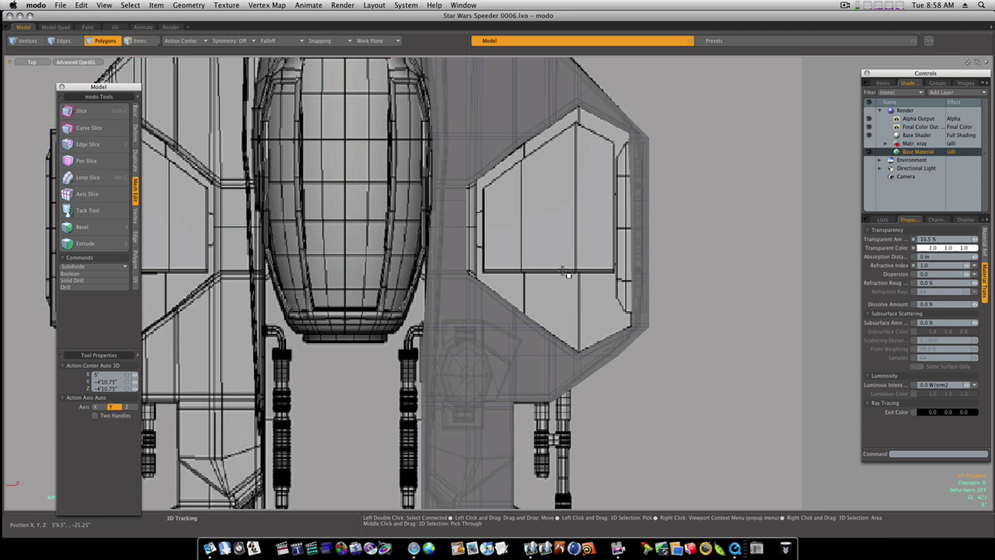
mouse_move(612, 167)
mouse_down()
mouse_move(688, 164)
mouse_move(615, 228)
mouse_move(659, 284)
mouse_move(659, 303)
mouse_up()
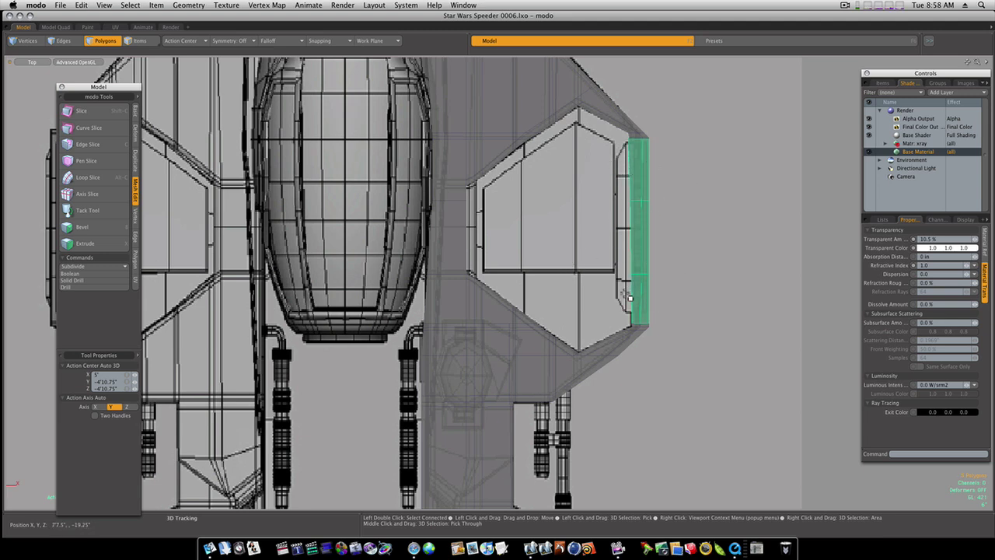
key(Delete)
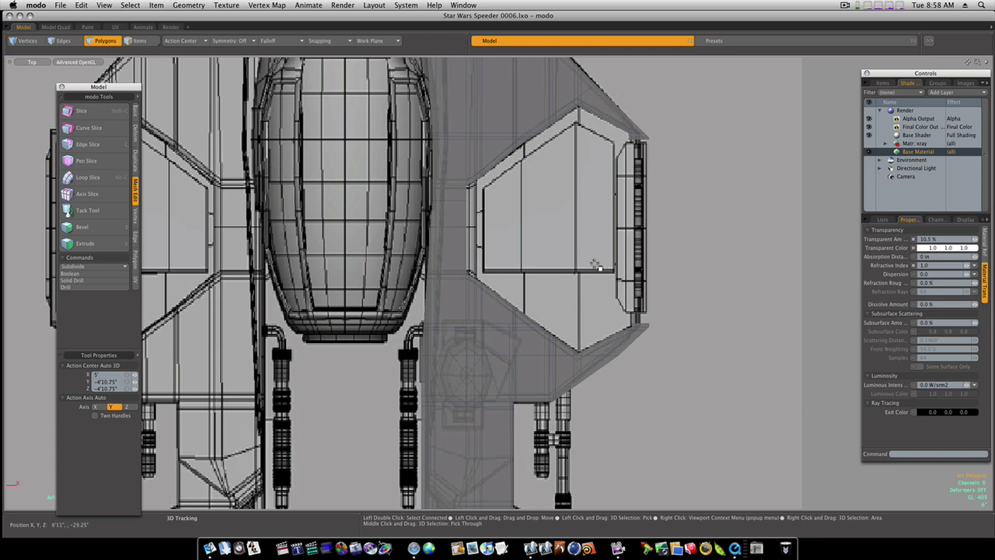
- Preview the opened wing mesh as a subdivision surface and examine its full shape
key(Tab)
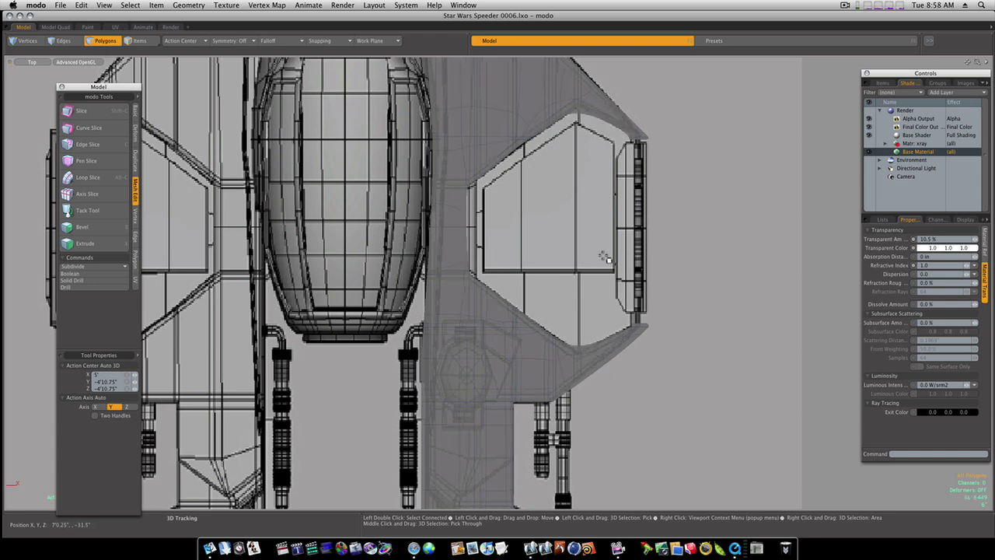
alt+scroll(599, 260, down, 5)
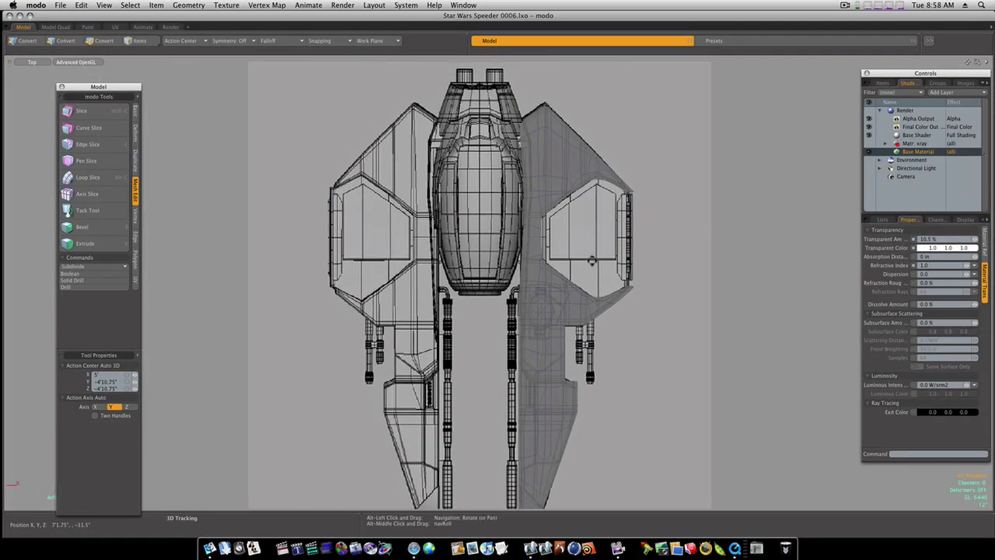
alt+drag(590, 261, 573, 225)
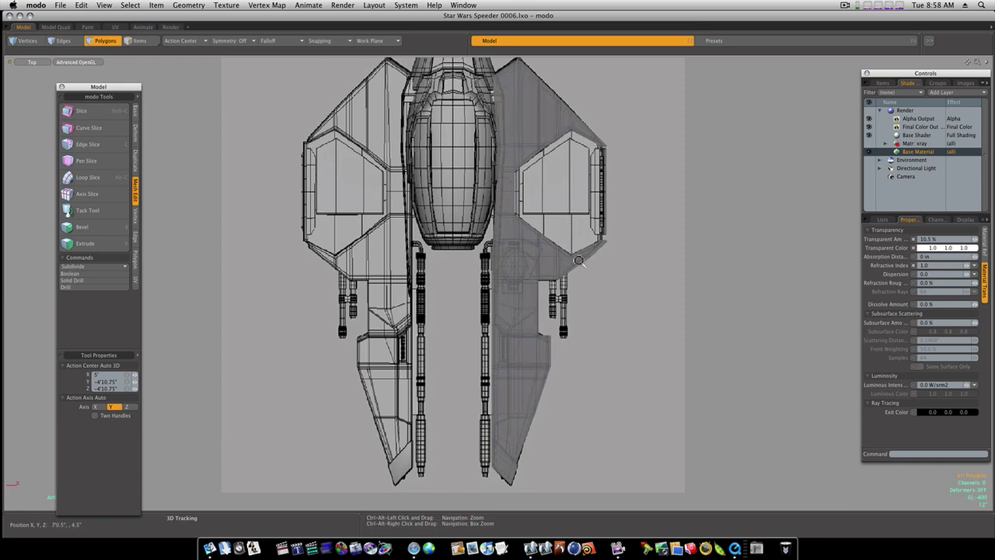
- Try slicing the wing from the opening's lowest corner down past the slanted lower edge, with 45 Degree Snap turned off
ctrl+alt+drag(578, 259, 677, 229)
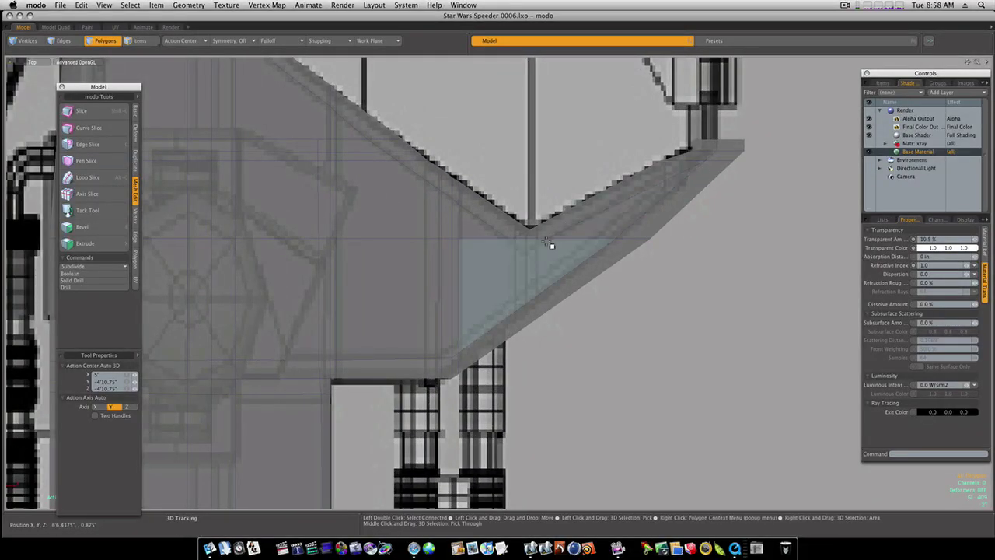
key(shift+c)
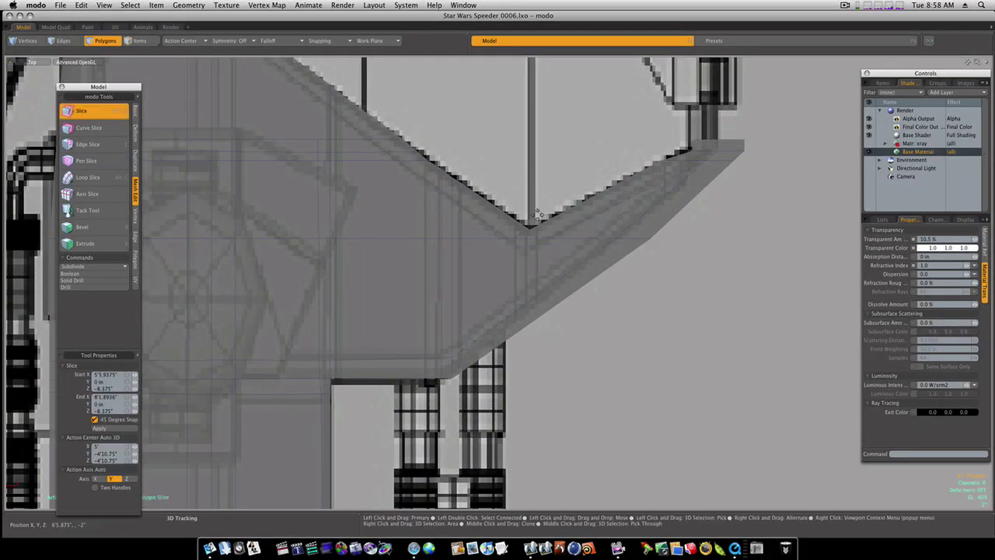
drag(526, 215, 525, 365)
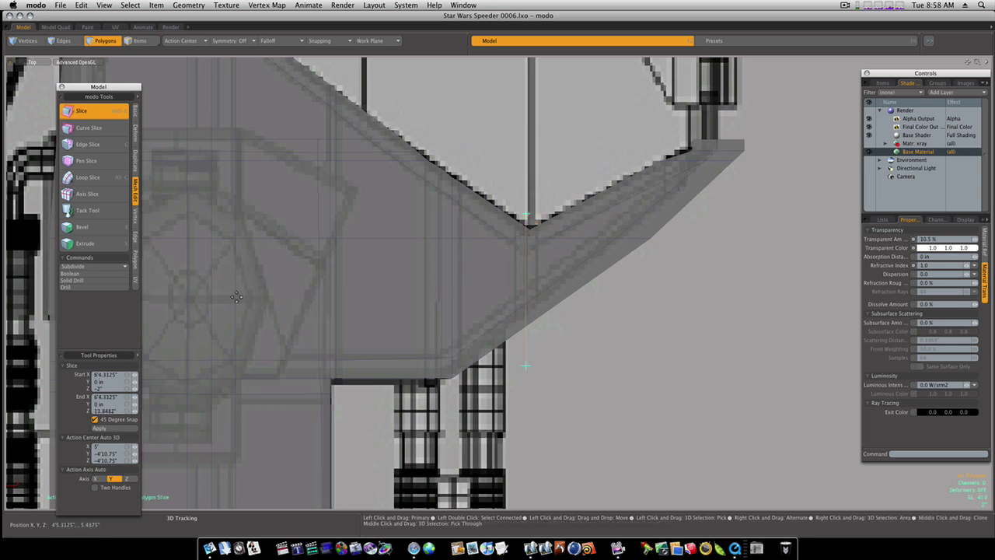
click(95, 419)
drag(528, 219, 531, 210)
drag(524, 366, 530, 365)
drag(532, 199, 529, 210)
drag(527, 365, 527, 368)
key(space)
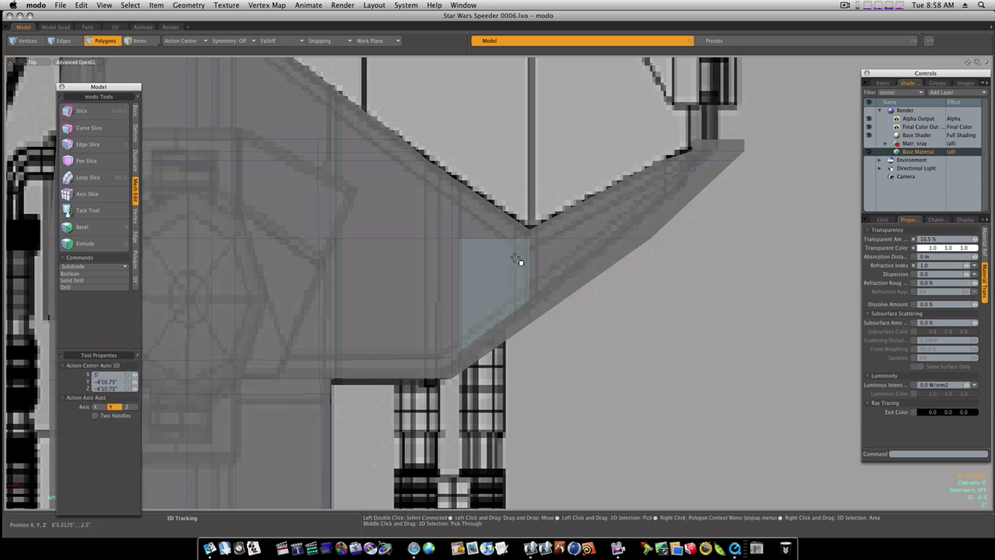
key(1)
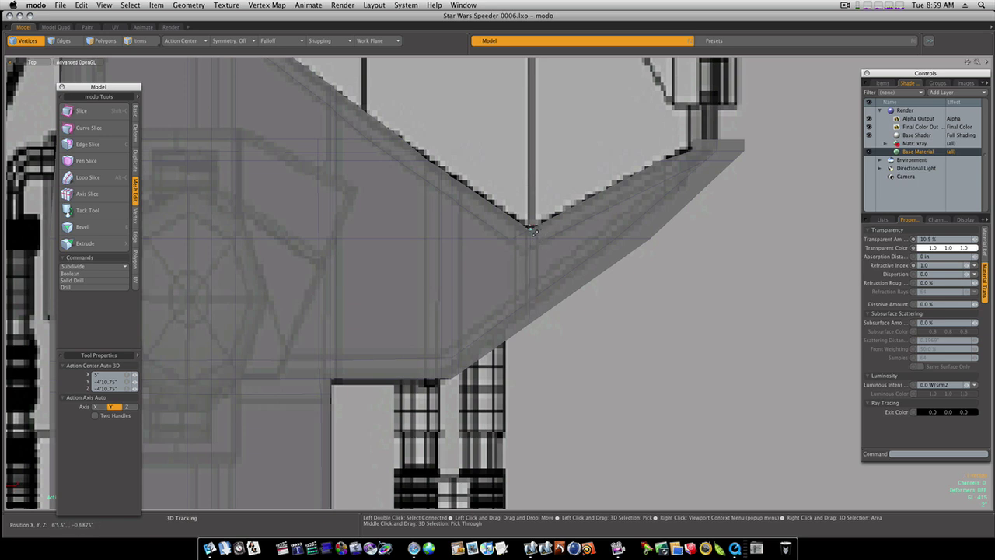
key(2)
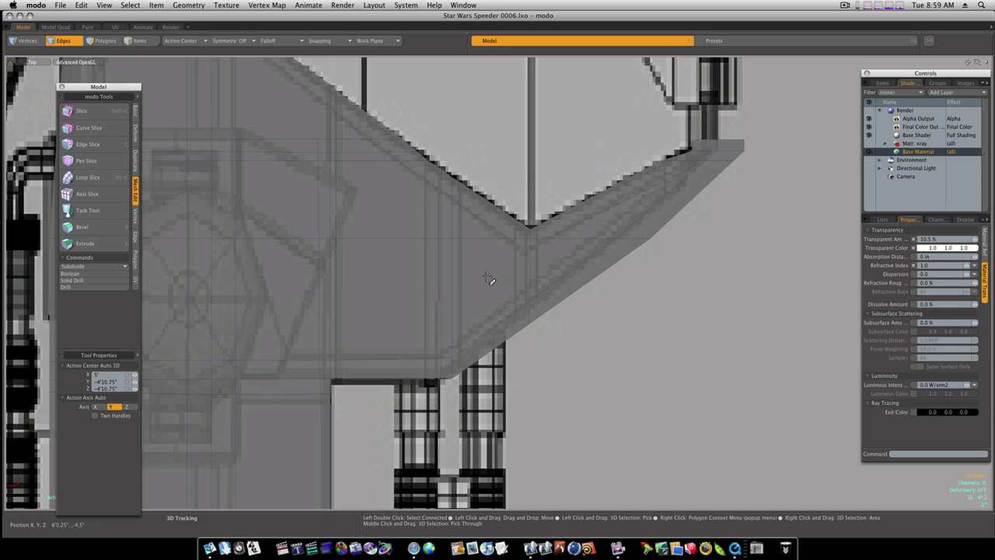
- Enable 45 Degree Snap and slice the wing vertically beside the opening's lowest corner at X about 6'4.3", past the slanted lower edge
key(shift+c)
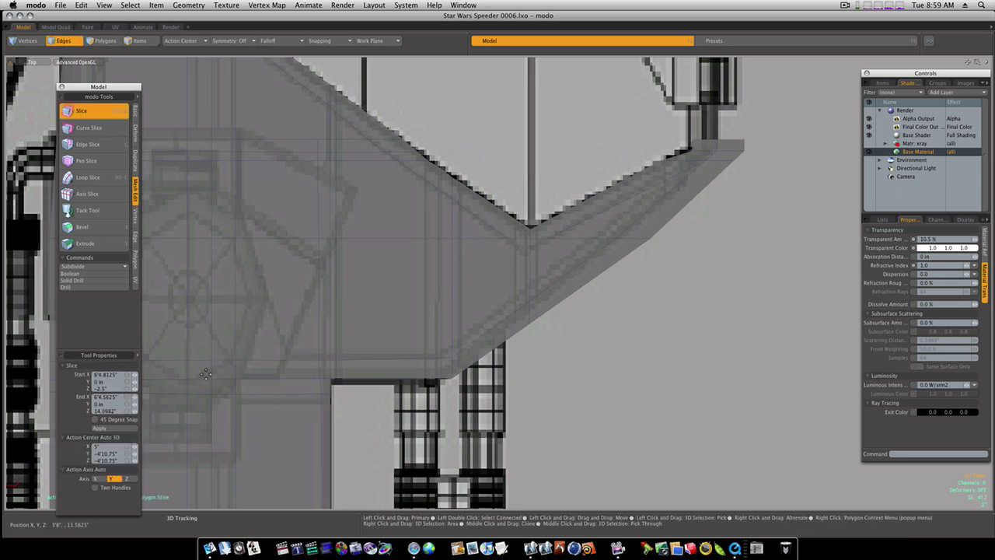
click(132, 420)
key(shift)
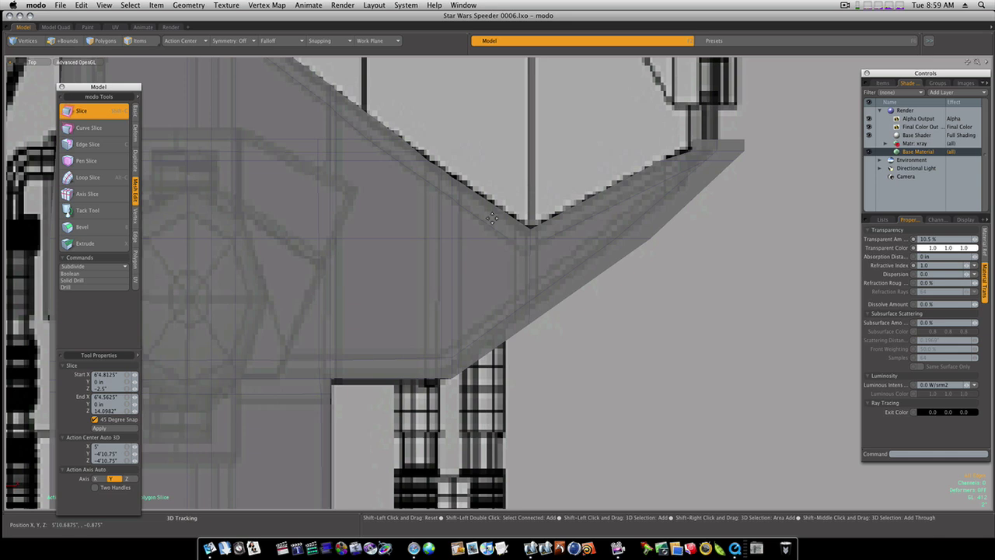
shift+drag(531, 214, 526, 349)
key(ctrl+shift)
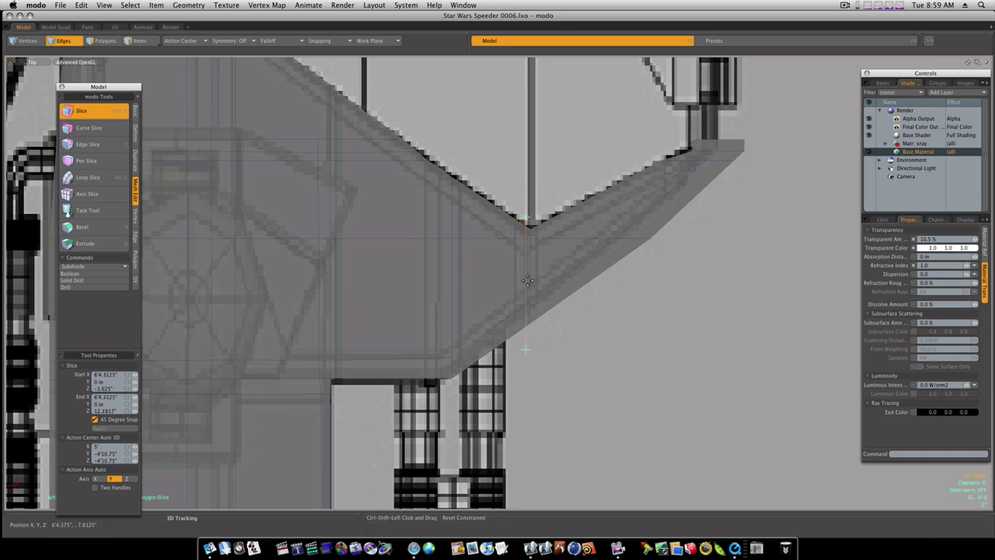
ctrl+shift+drag(538, 216, 541, 272)
key(space)
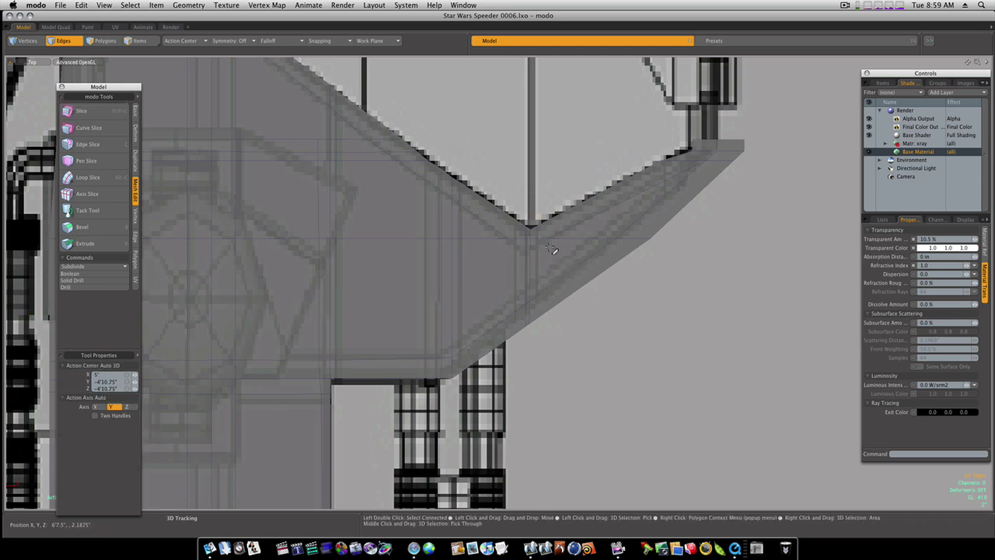
- Slice the wing vertically on the lowest corner's outer side at X about 6'5.4" and briefly preview the mesh as a subdivision surface
key(shift+c)
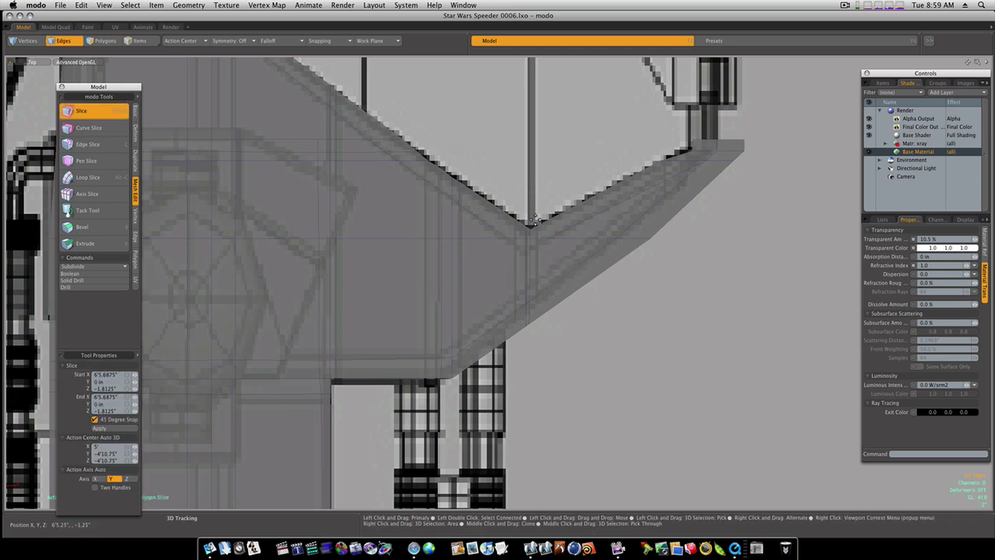
drag(534, 219, 535, 342)
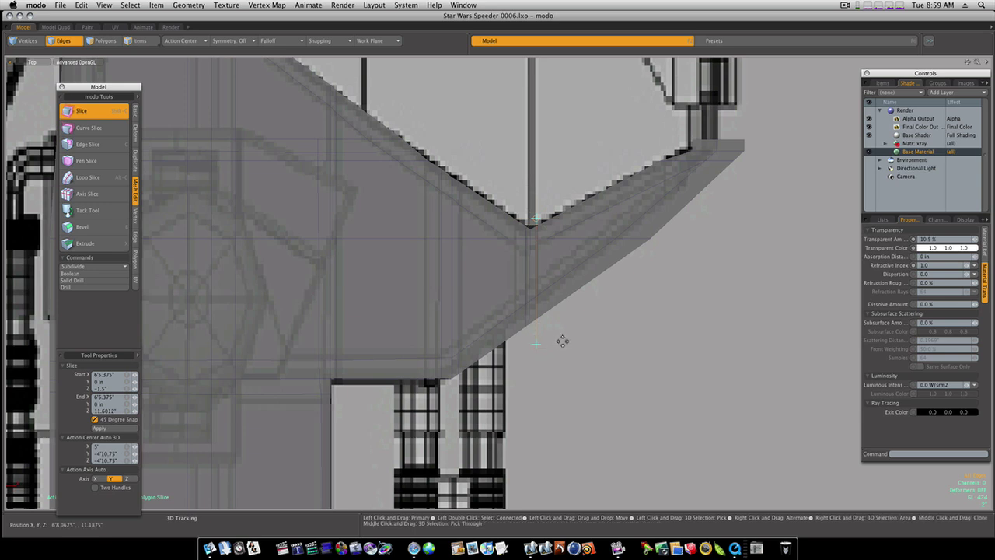
key(space)
key(Tab)
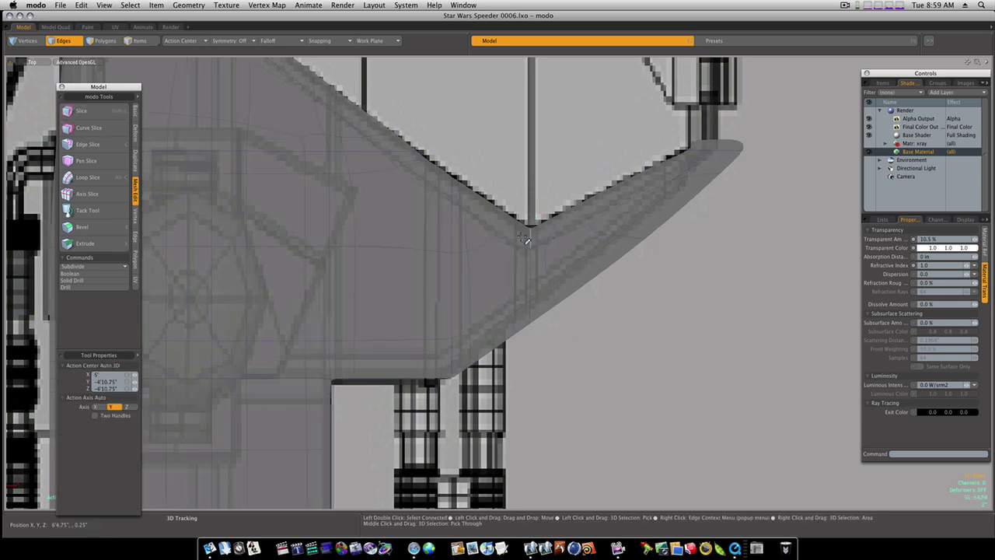
key(Tab)
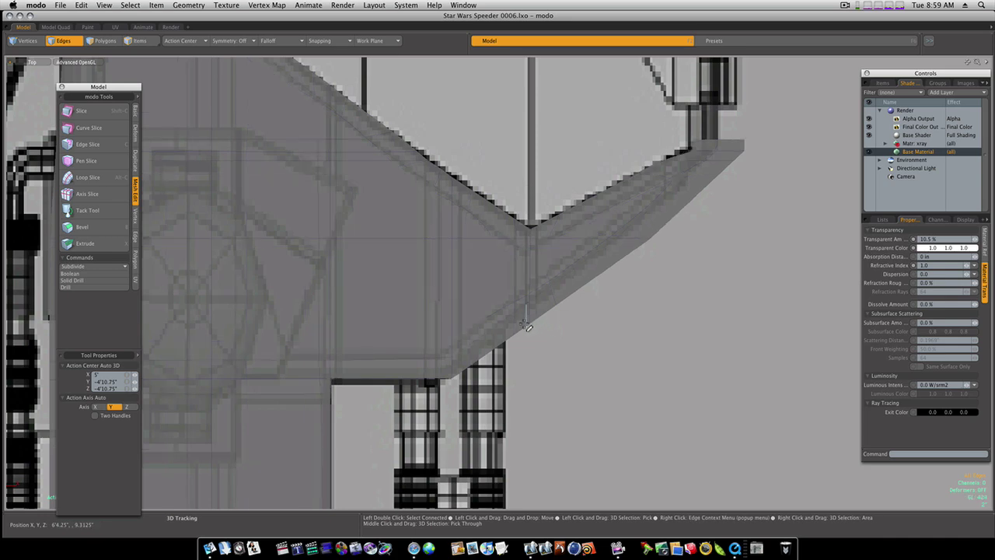
alt+shift+drag(562, 199, 570, 300)
alt+shift+drag(572, 183, 588, 340)
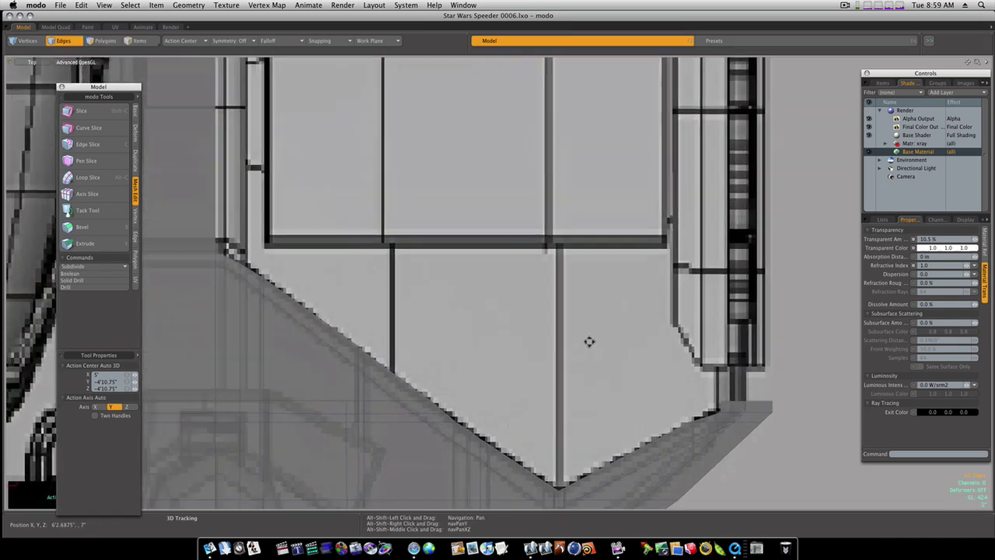
alt+shift+drag(591, 113, 560, 300)
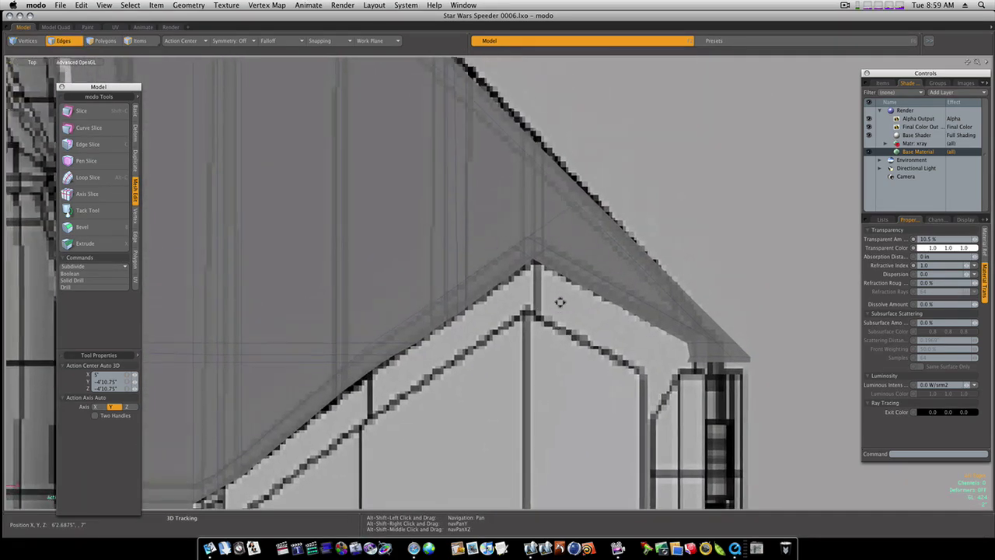
click(525, 268)
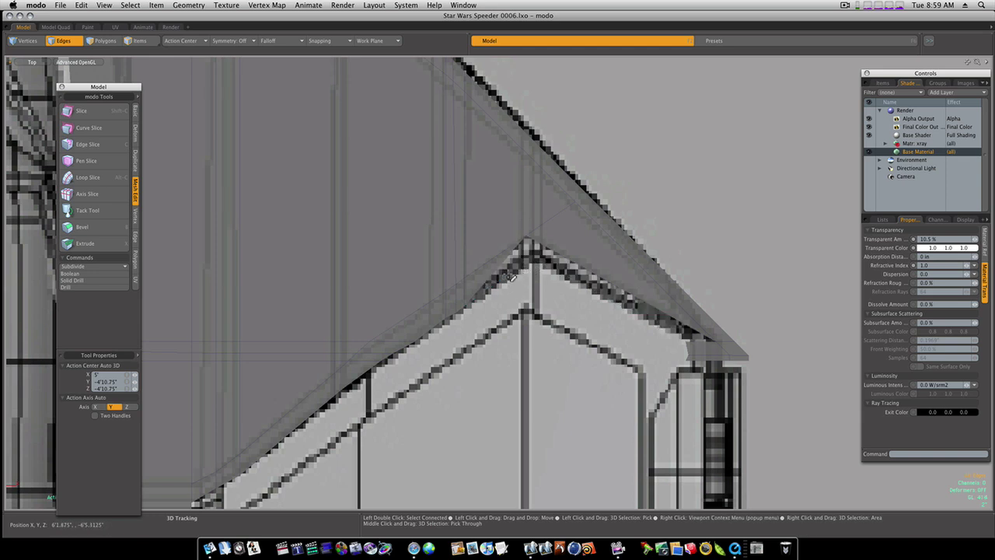
key(super+z)
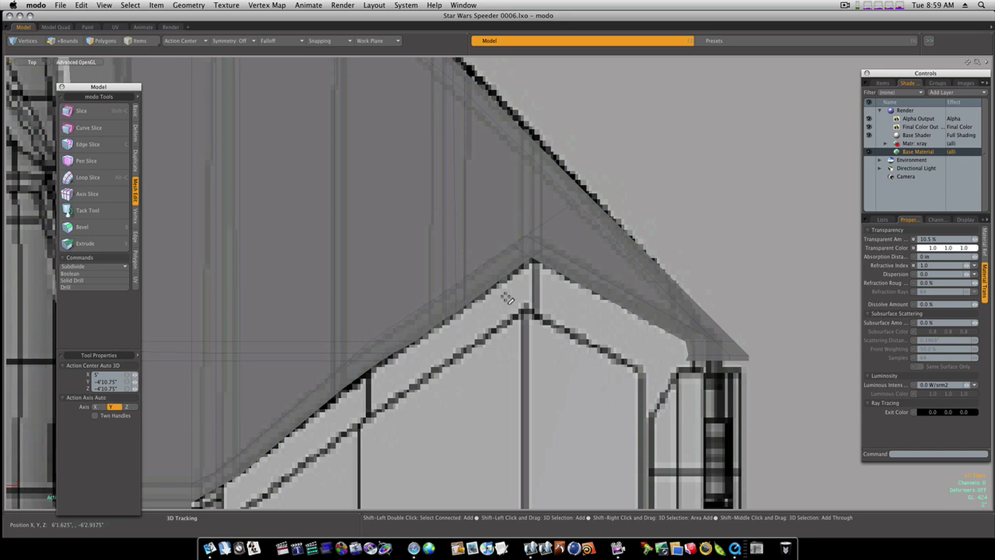
key(shift+c)
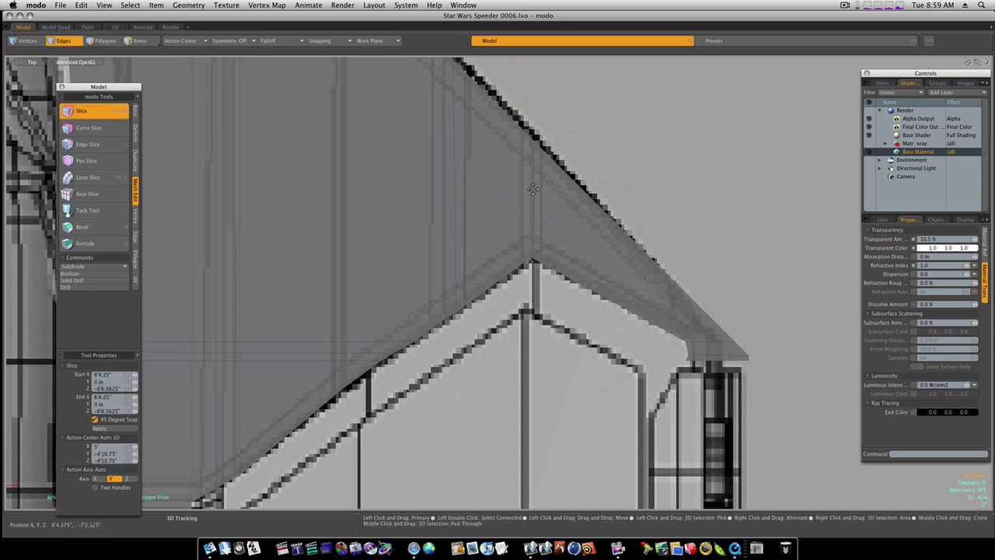
click(531, 127)
key(space)
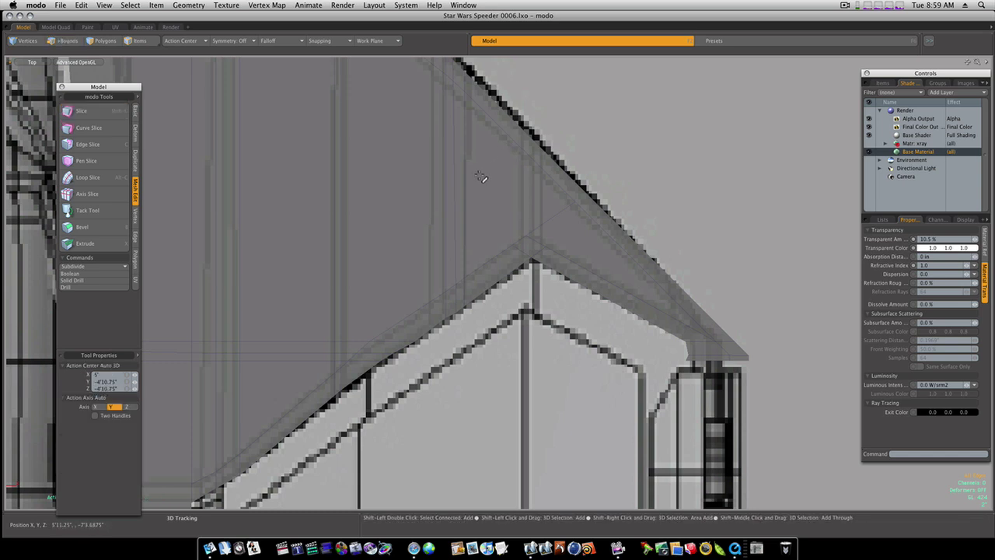
- Slice the wing vertically through the opening's upper peak at X about 6'4.6", from beyond the slanted outer edge into the opening
key(shift+c)
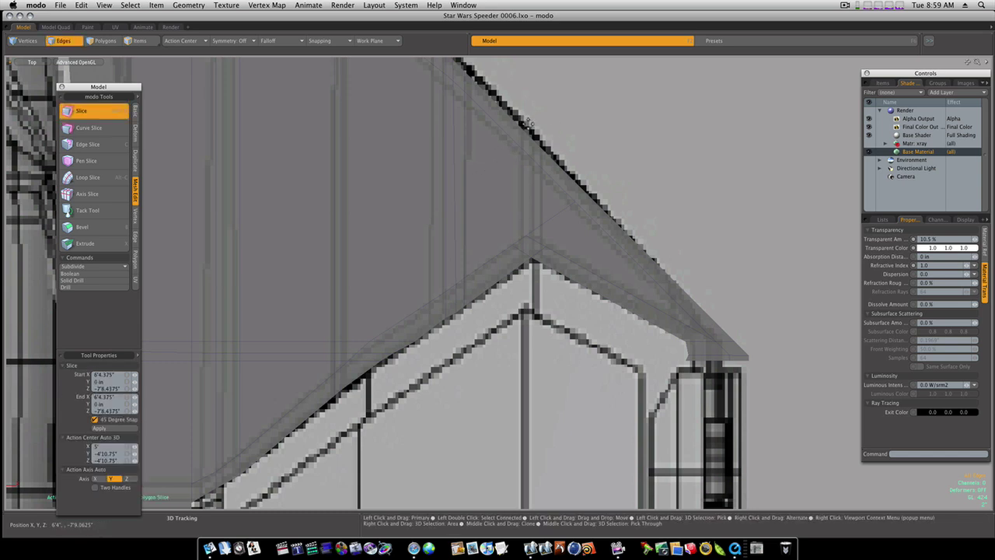
drag(533, 133, 534, 334)
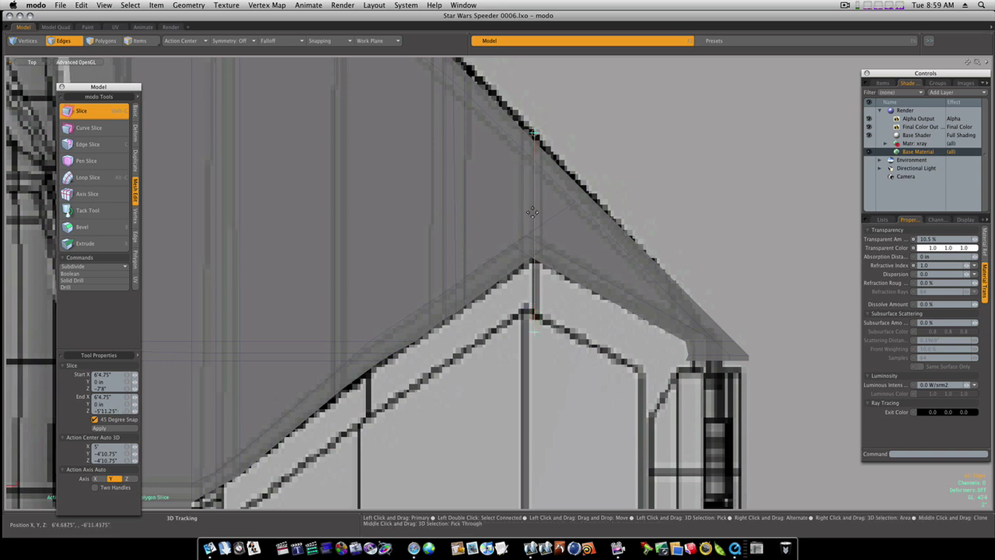
drag(537, 208, 536, 183)
drag(534, 109, 530, 109)
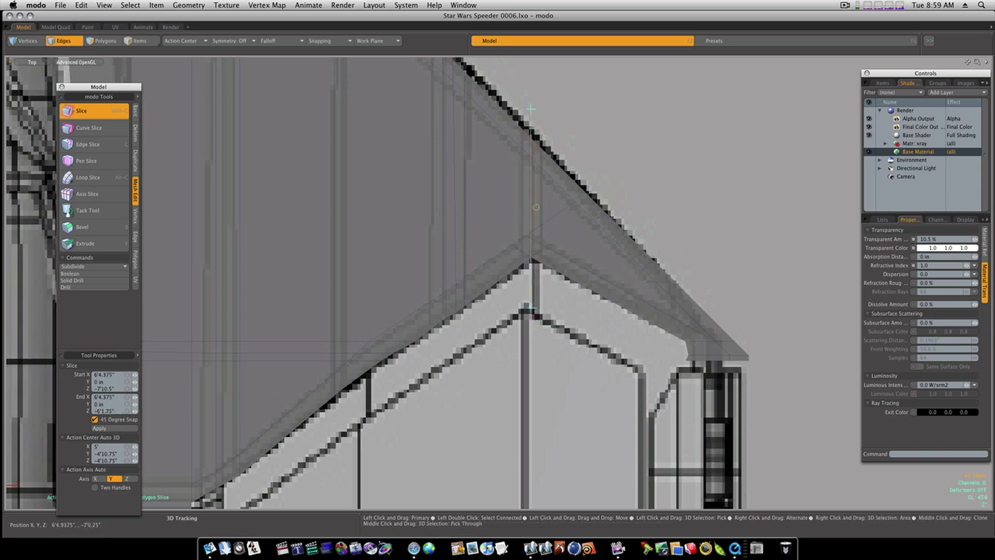
drag(530, 208, 532, 208)
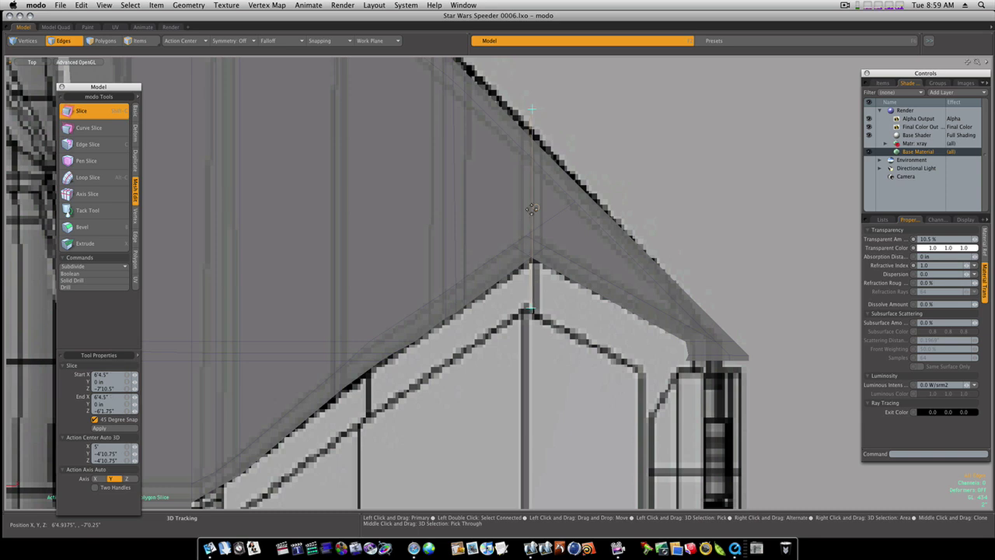
scroll(629, 150, down, 3)
drag(629, 150, 532, 213)
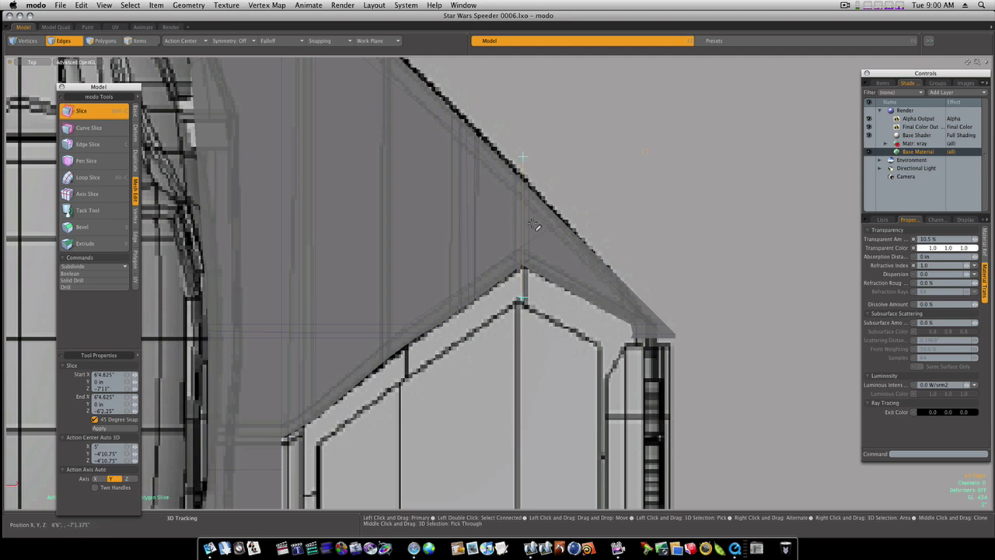
key(space)
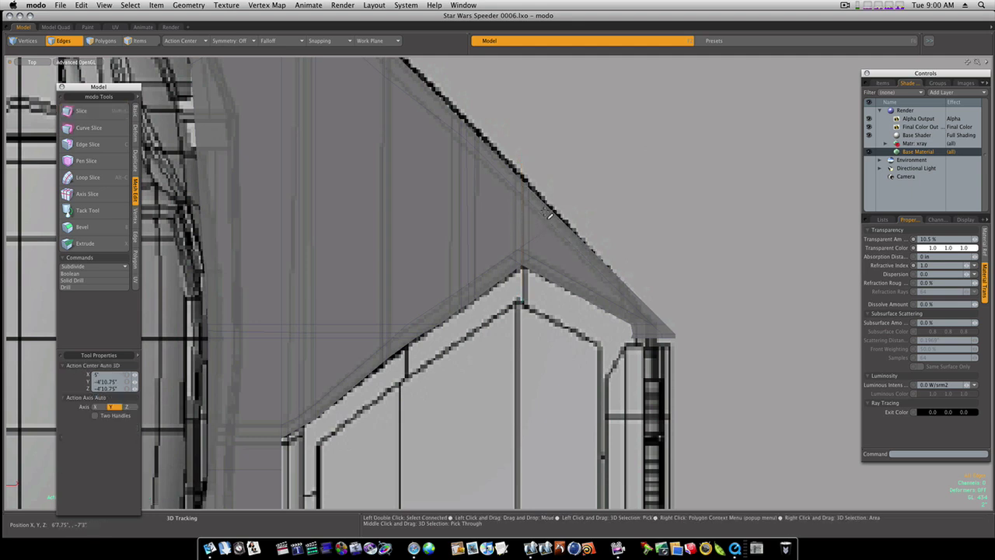
- Move the vertex at the opening's upper peak slightly outward along X to line it up with the backdrop's panel line
key(shift)
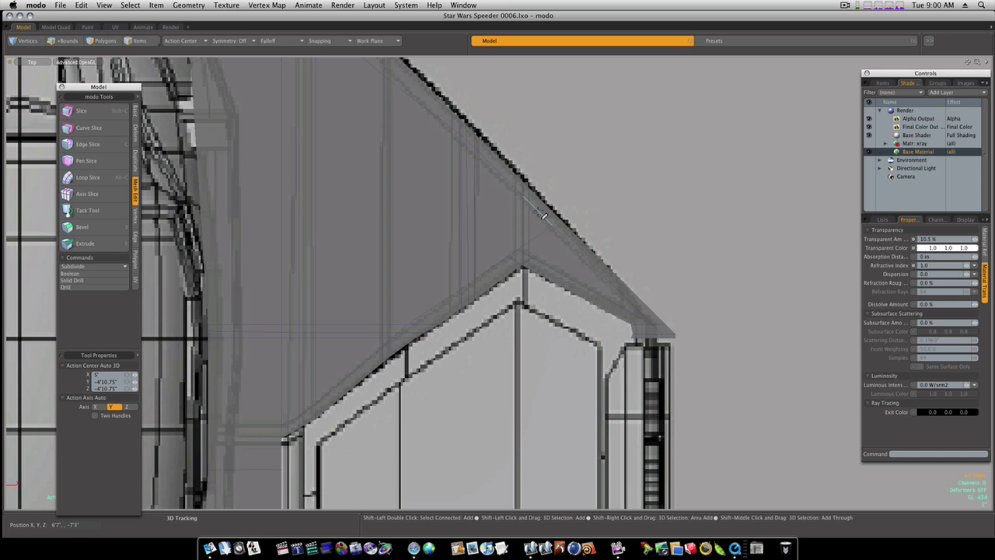
key(3)
key(1)
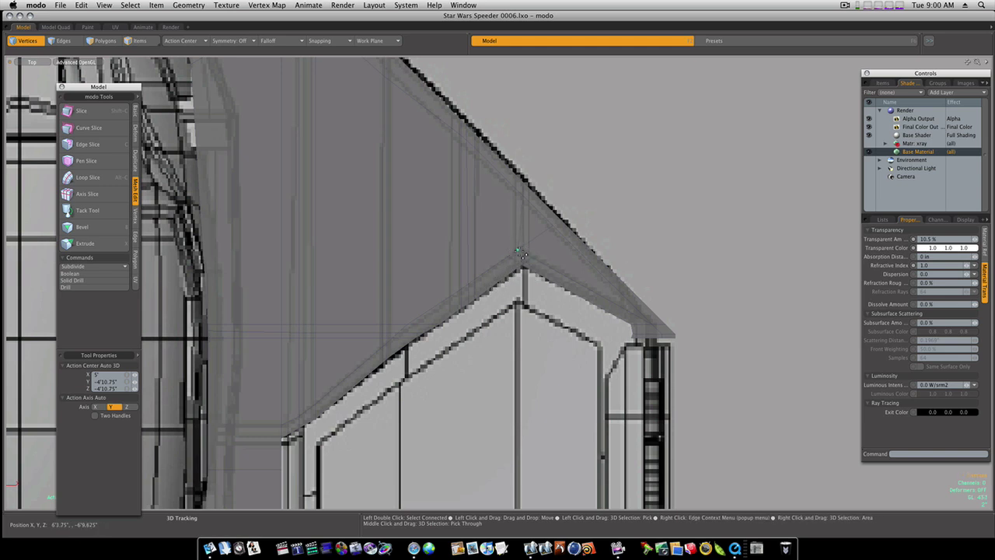
key(w)
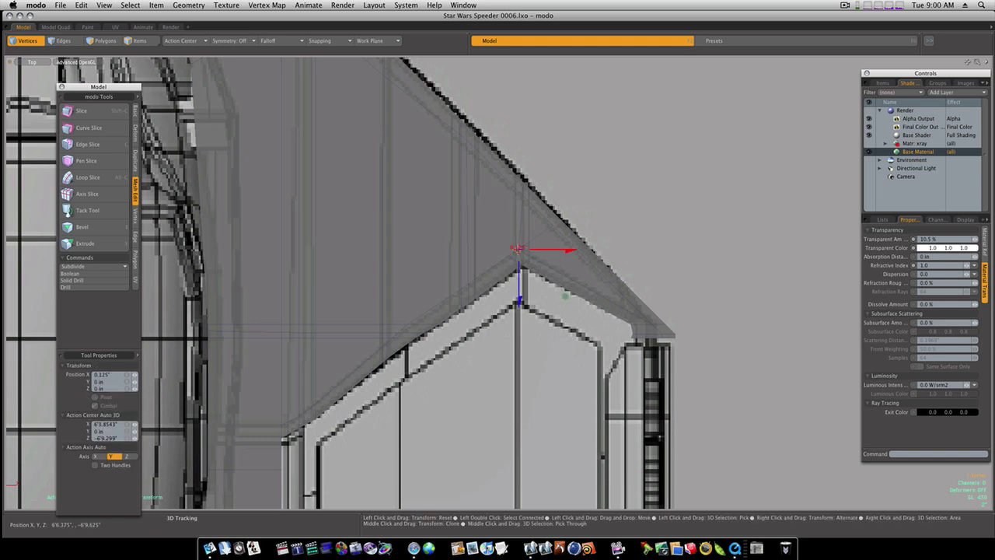
key(space)
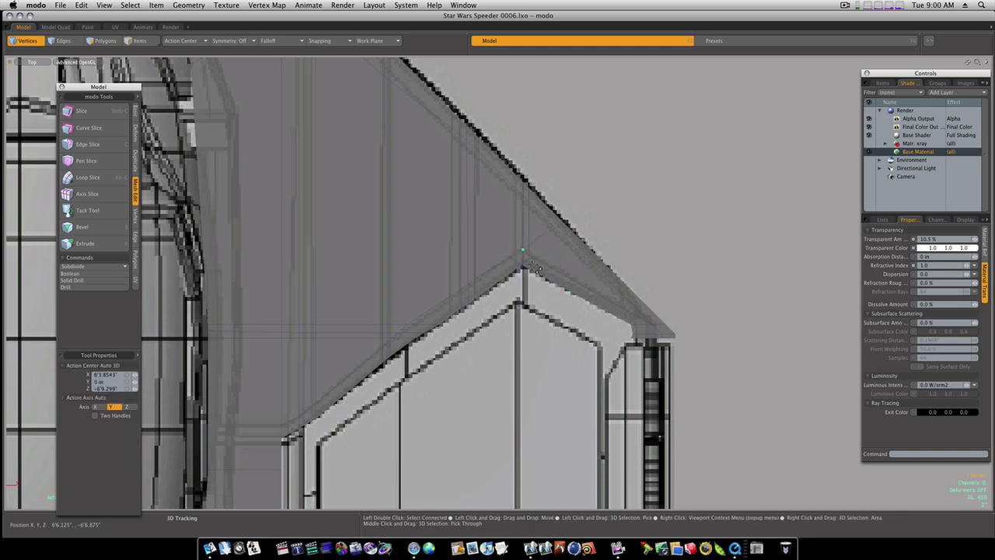
key(space)
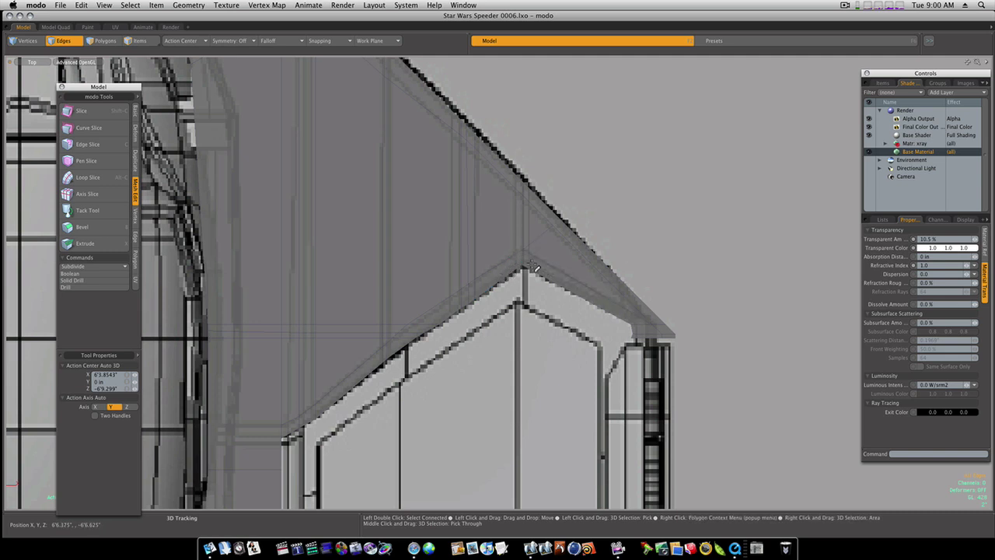
- Slice the wing vertically on both sides of the opening's upper peak, at X about 6'5.4" and 6'3.5"
key(shift)
key(shift+c)
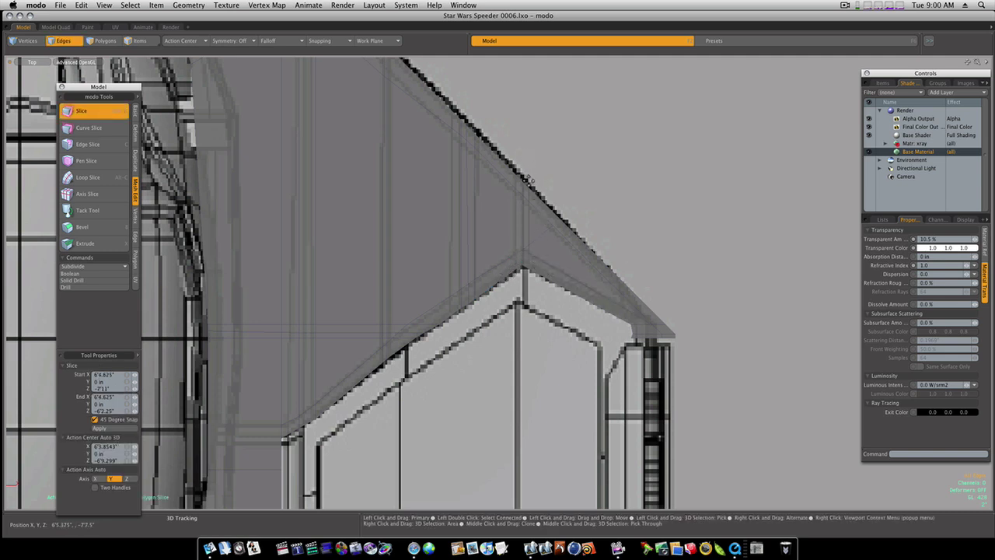
drag(528, 212, 526, 291)
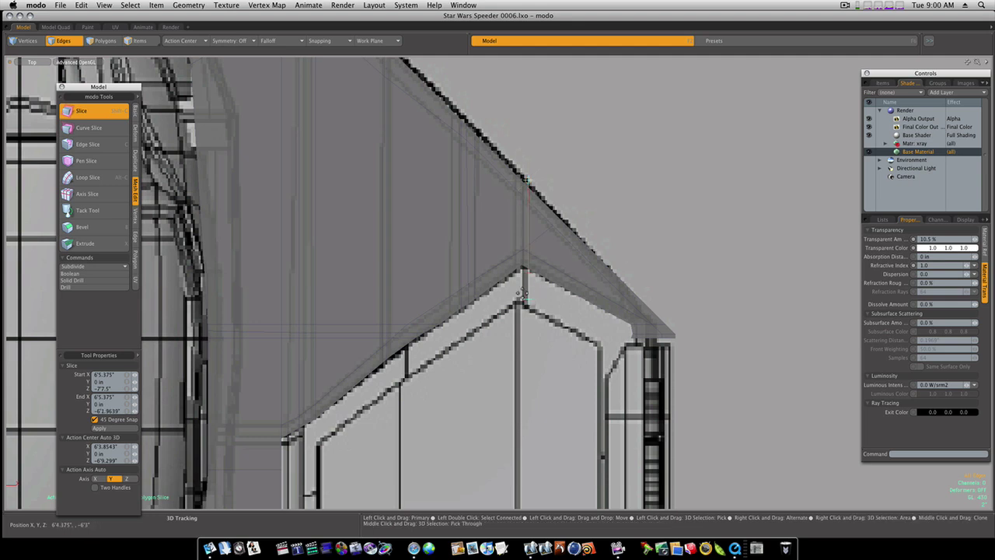
key(ctrl+shift)
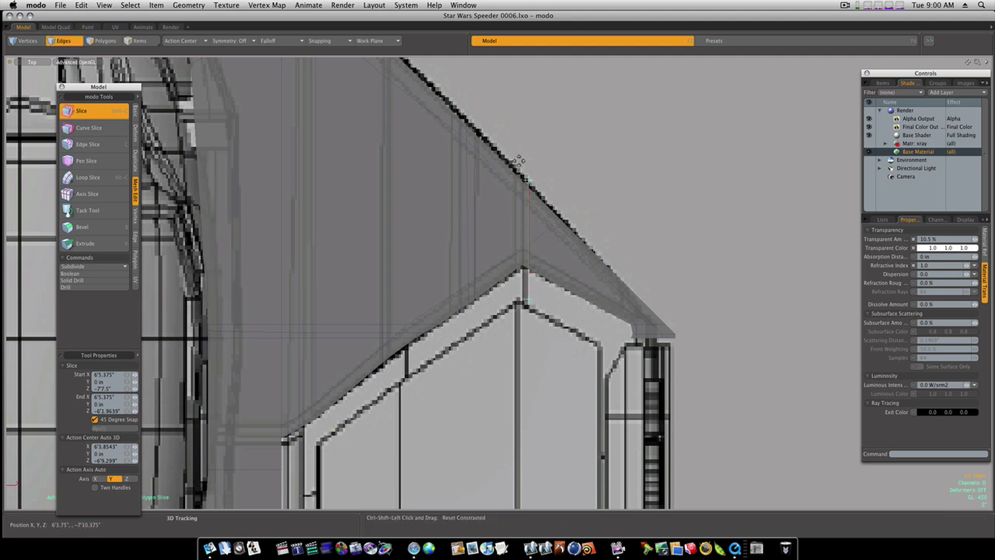
ctrl+shift+drag(515, 163, 516, 308)
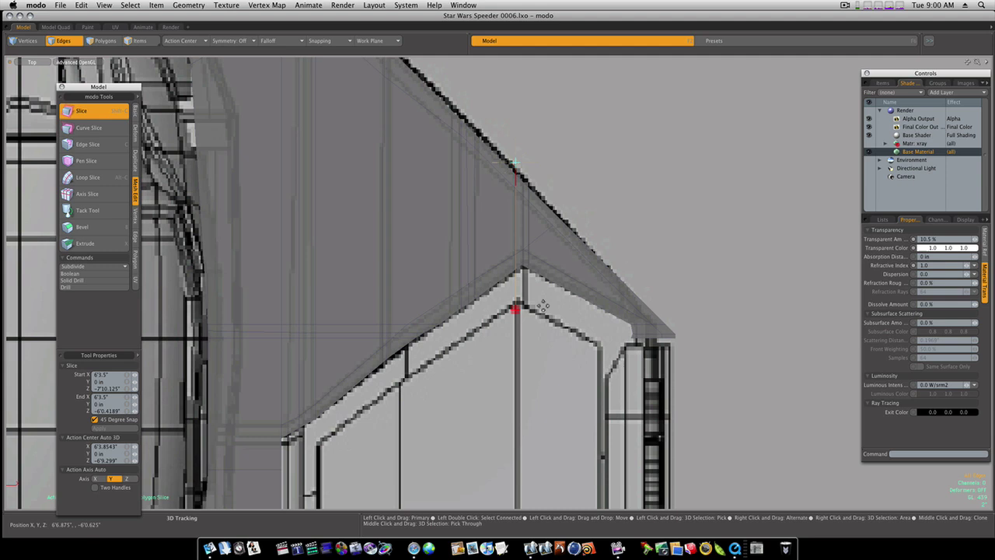
key(space)
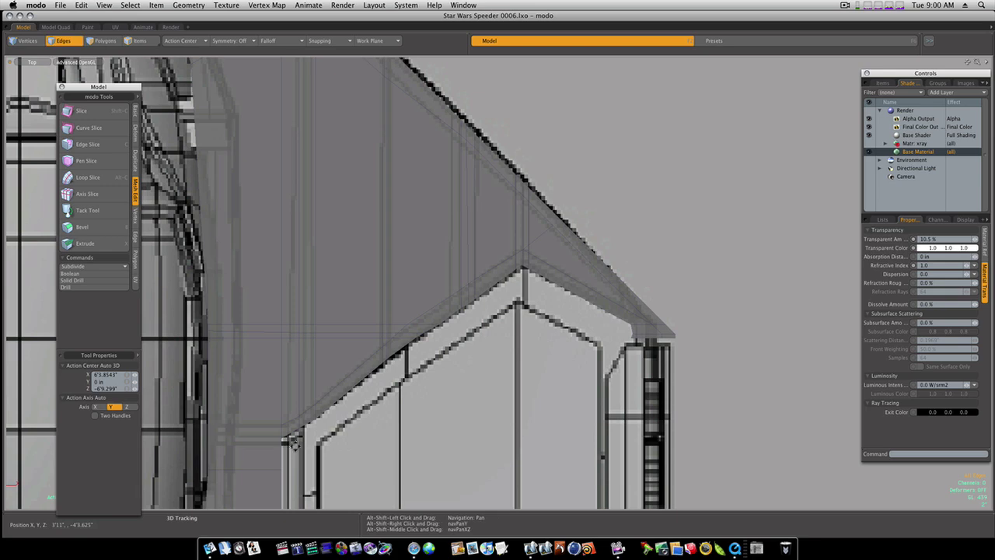
- Edge-slice the narrow strip between the opening and the wing's inner edge twice at the opening's upper inner corner
alt+shift+drag(307, 436, 472, 338)
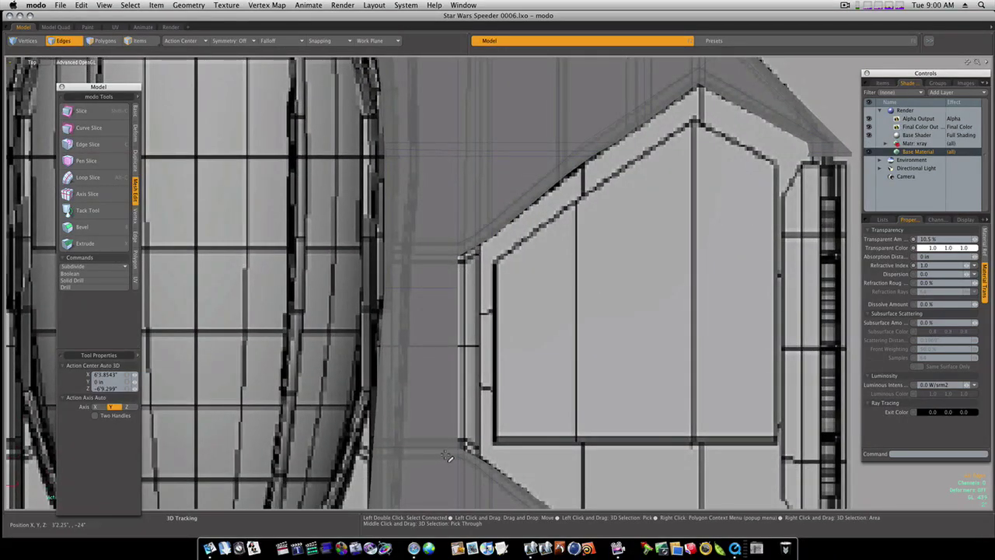
key(c)
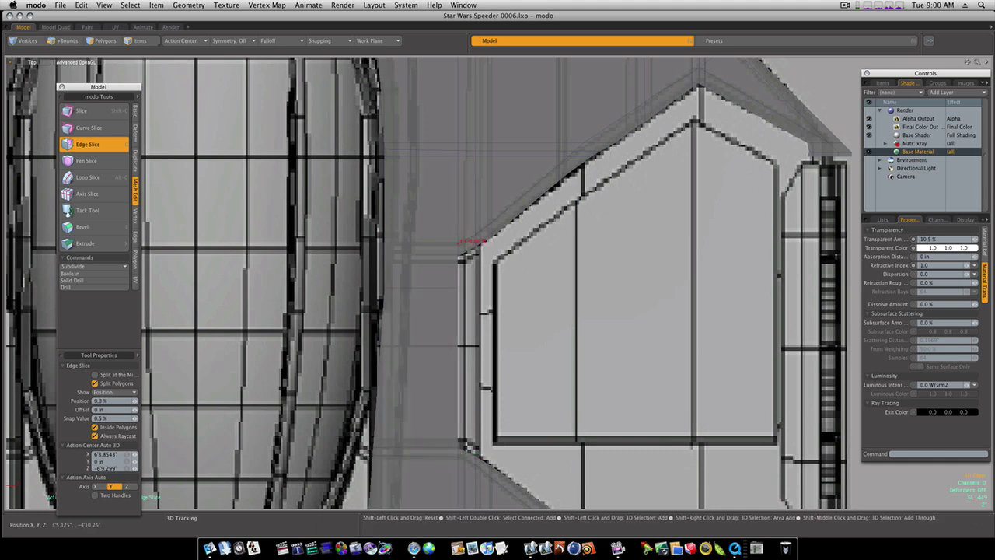
click(385, 245)
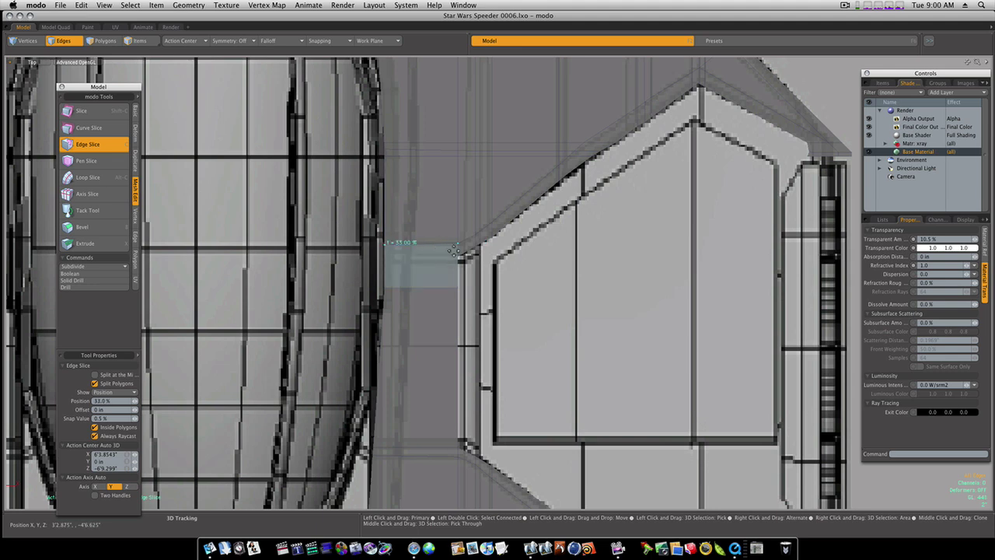
click(390, 256)
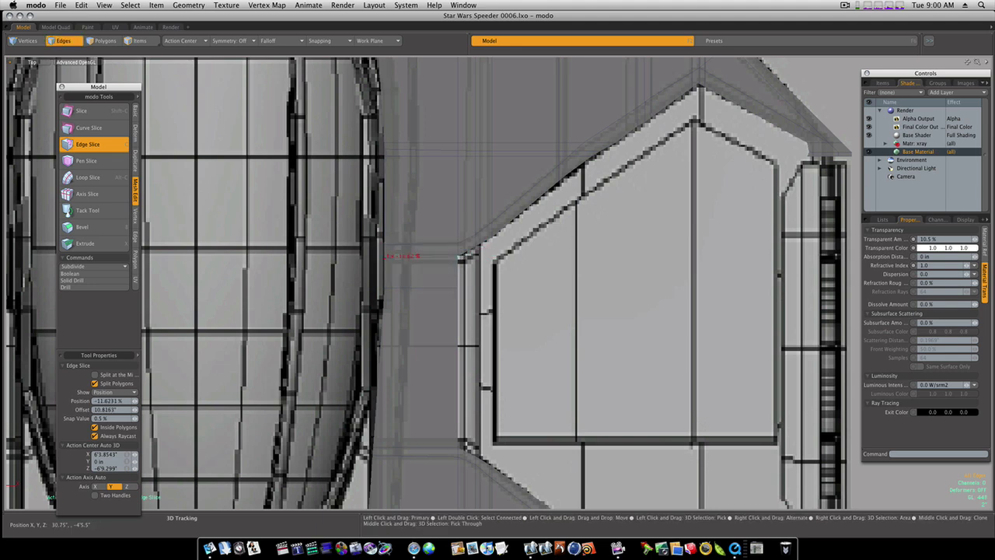
- Edge-slice the same strip at the opening's lower inner corner and just below the upper one, and turn the wing into a subdivision surface
shift+click(459, 429)
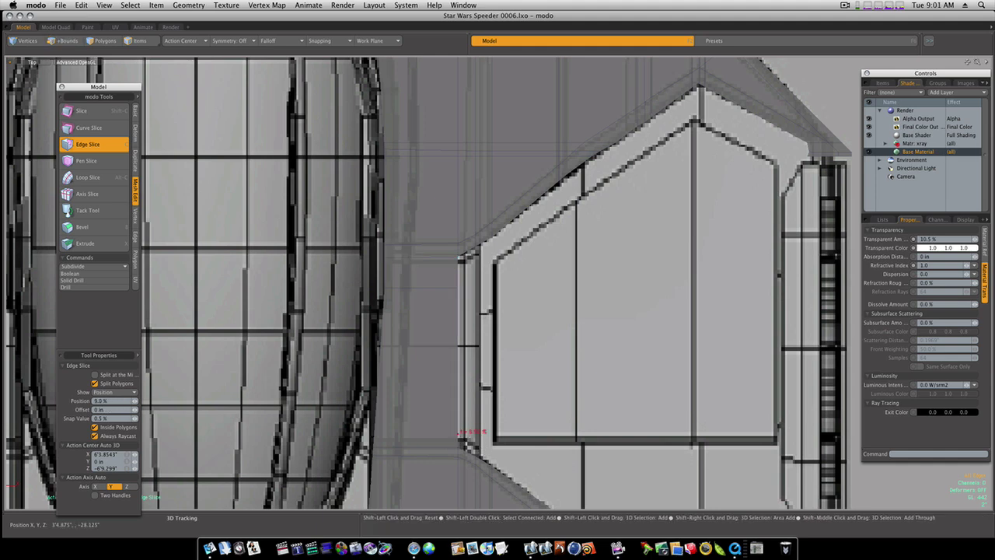
click(373, 442)
drag(374, 445, 374, 443)
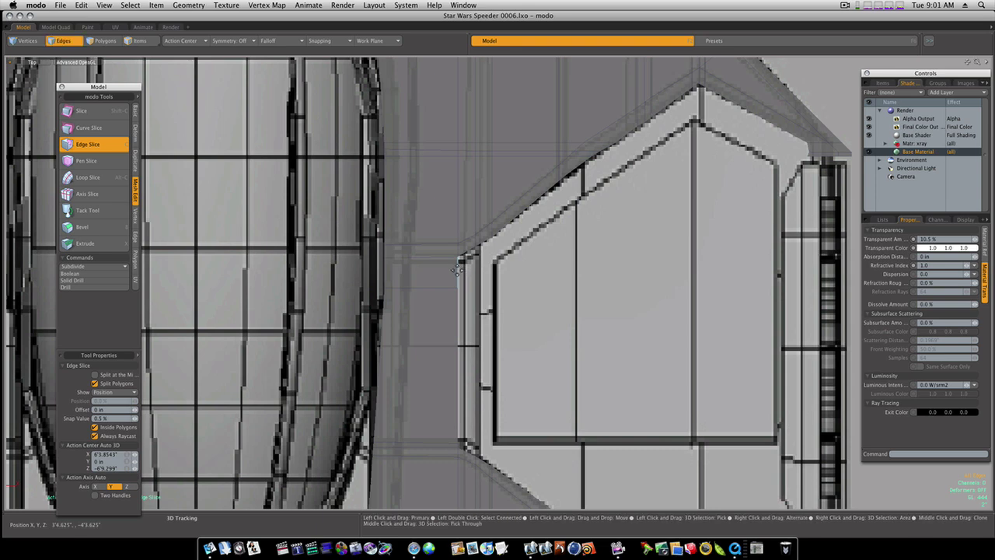
click(386, 261)
key(space)
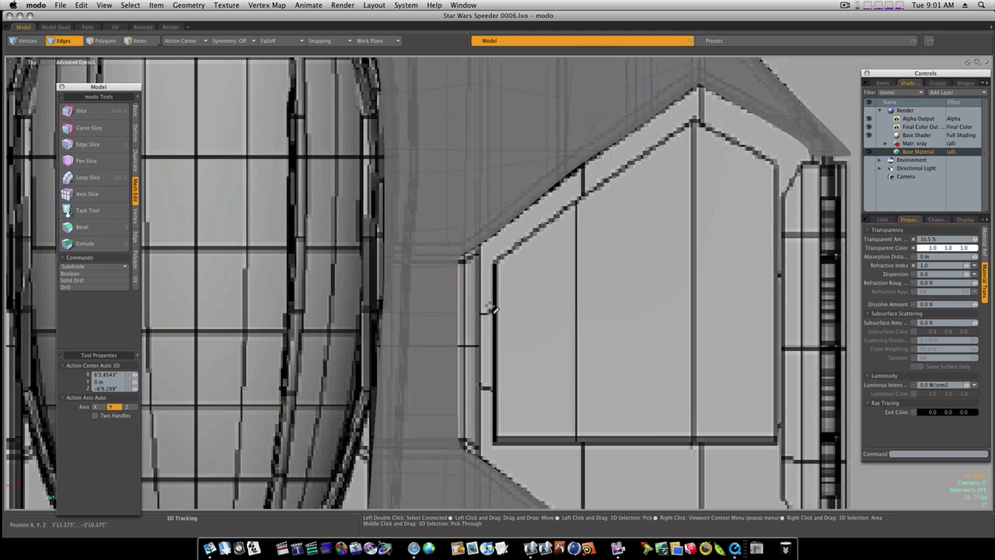
- Add a new mesh item to the speeder scene to hold the cut-out wing panel
ctrl+alt+drag(700, 306, 574, 270)
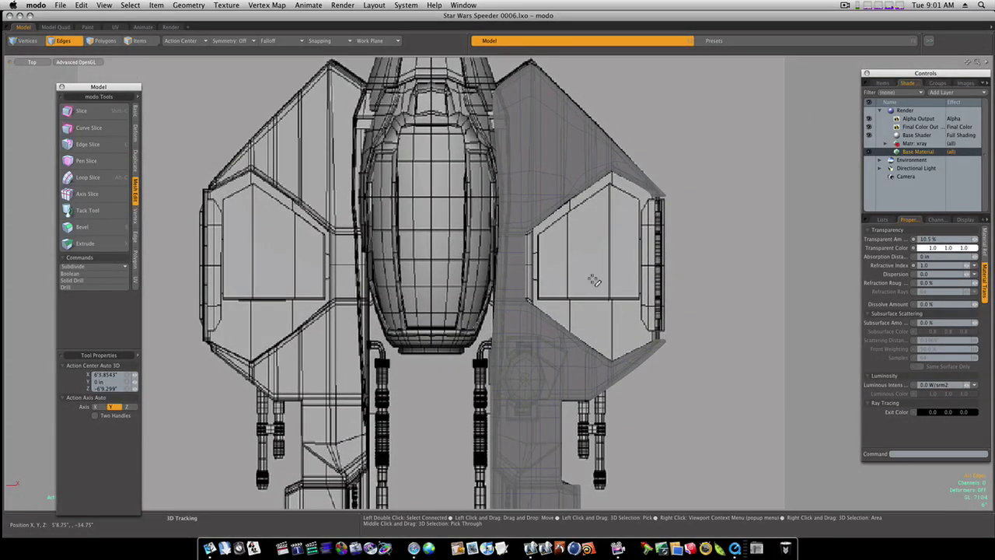
click(882, 82)
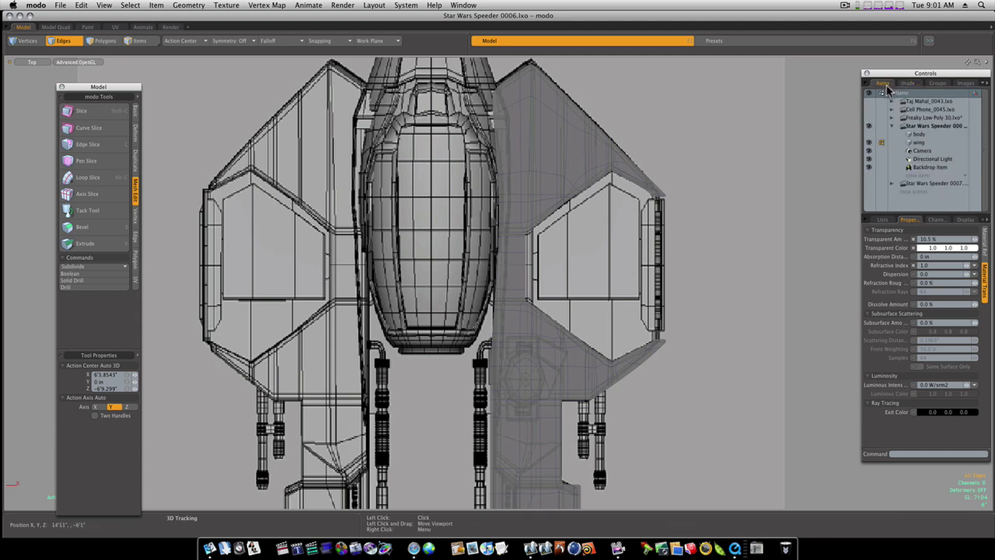
click(922, 176)
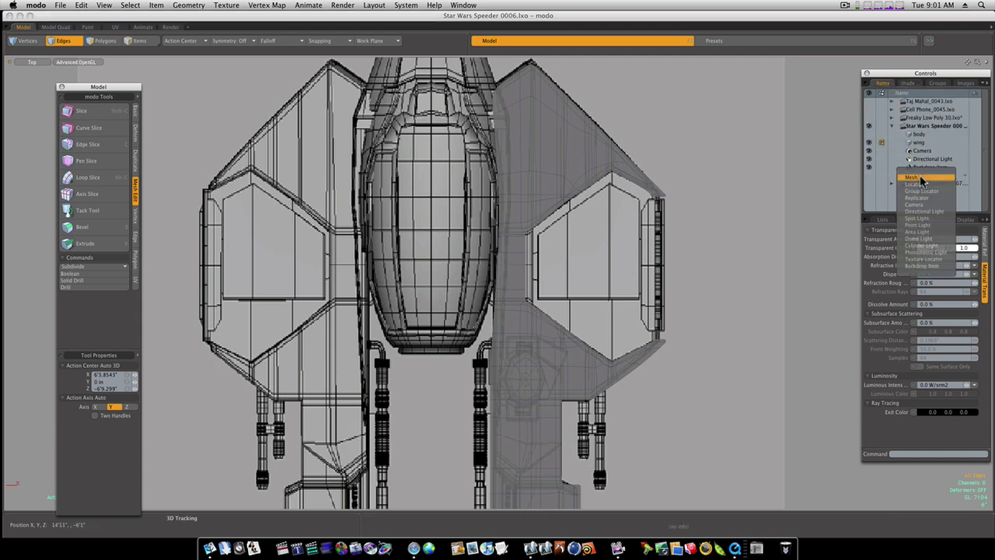
click(917, 177)
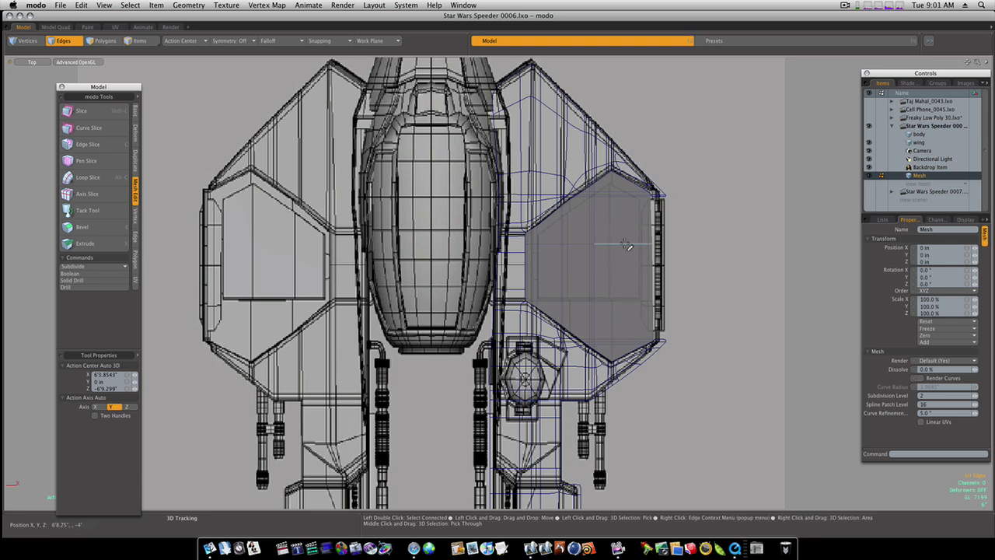
- Slice the separate panel vertically through its upper and lower peaks at X about 6'4.5"
key(shift+c)
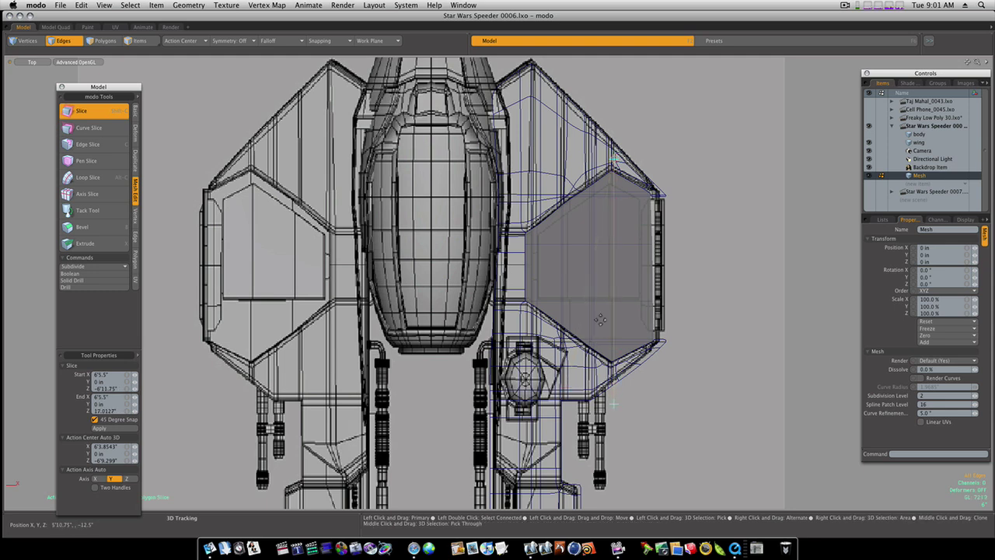
drag(615, 244, 613, 243)
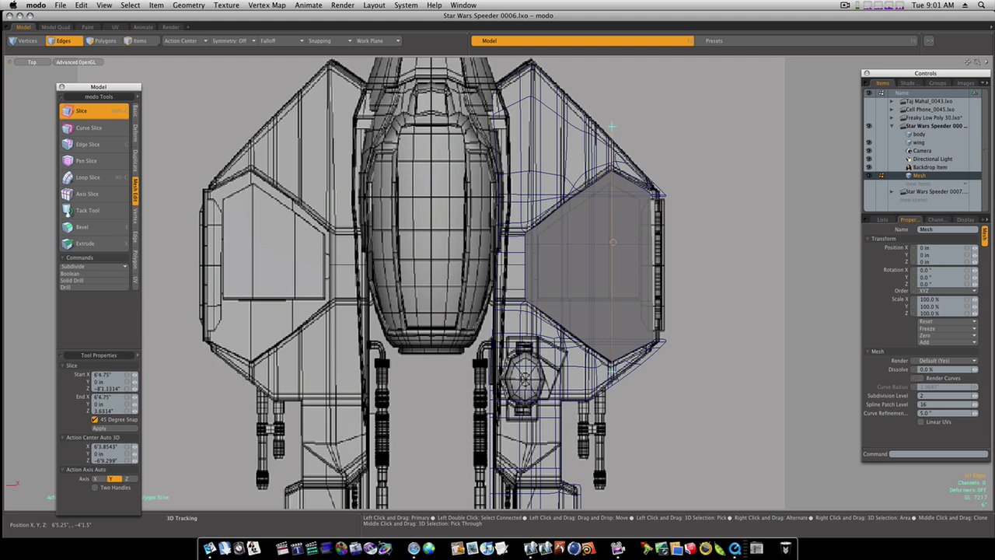
drag(614, 242, 614, 239)
key(m)
key(Return)
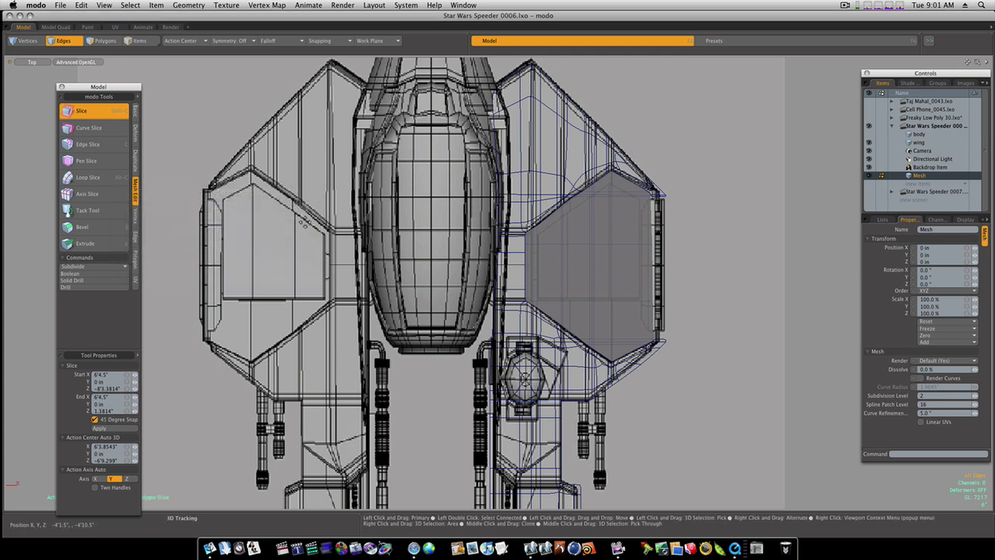
key(shift)
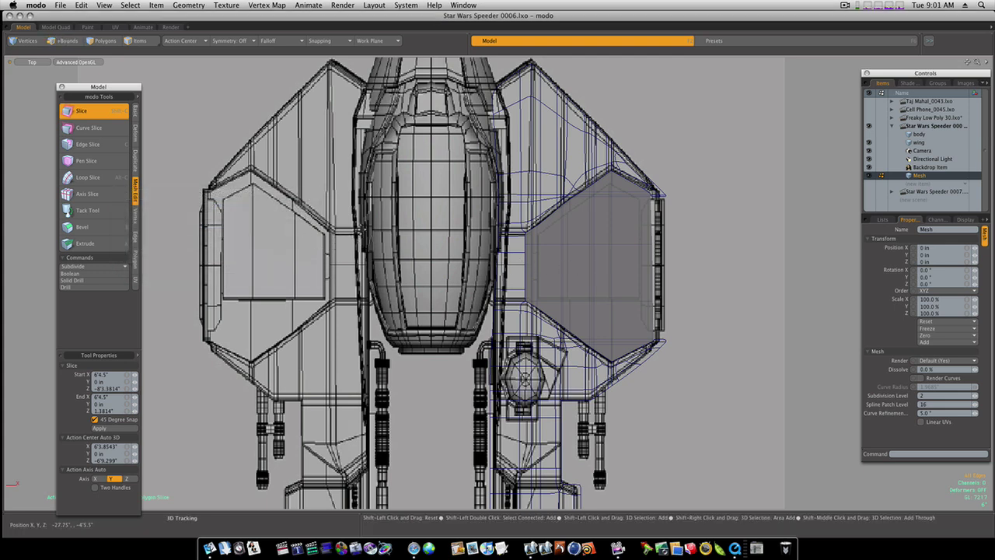
key(space)
click(619, 166)
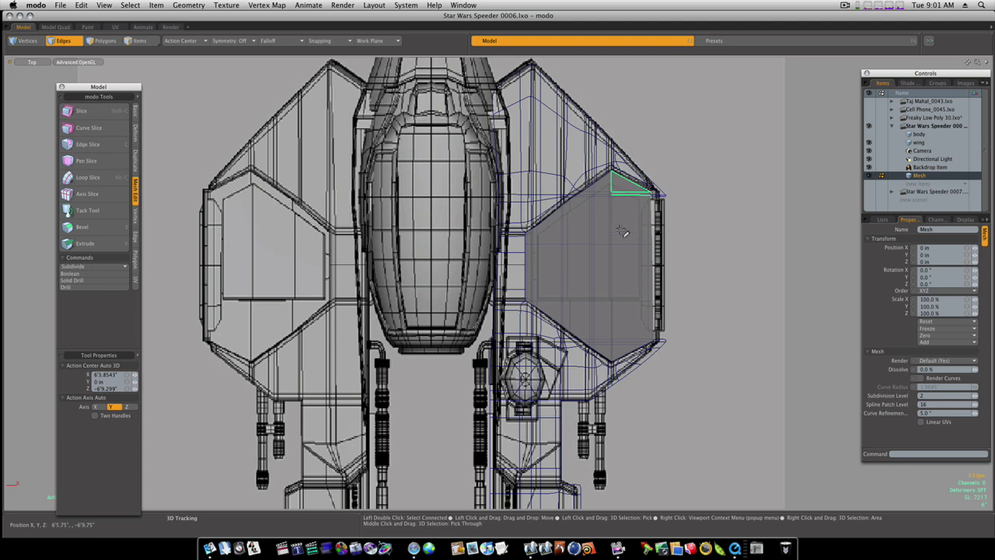
shift+click(625, 247)
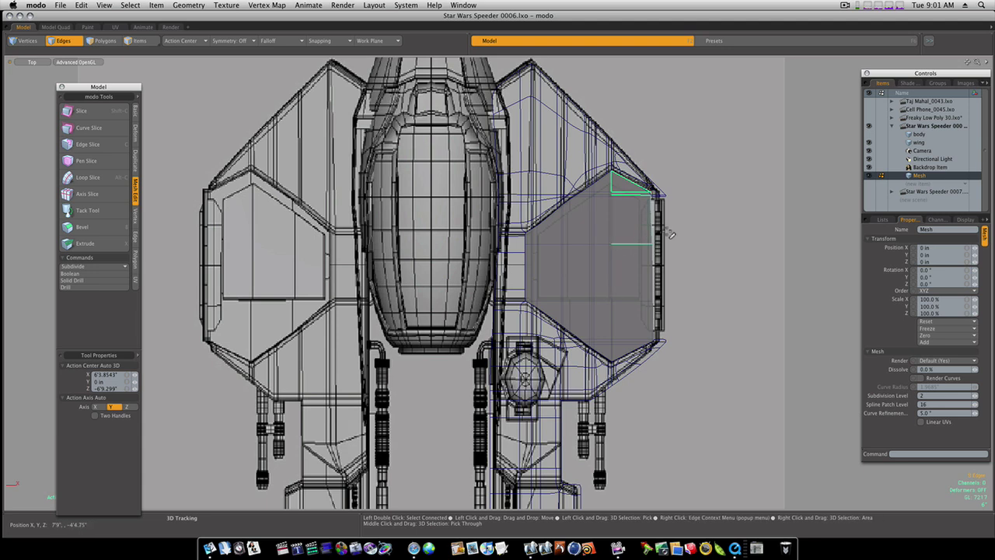
key(space)
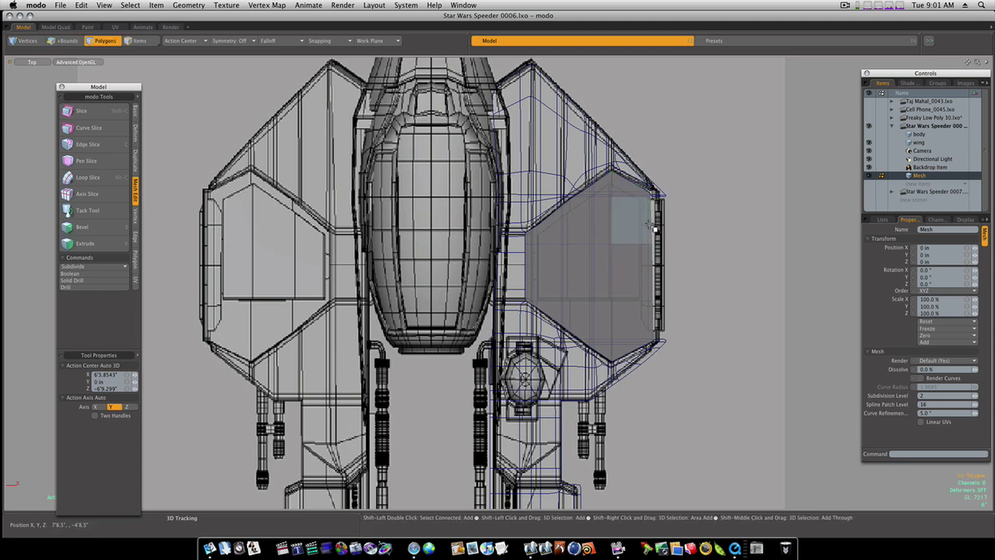
- Slice the panel vertically on both sides of its peaks, at X about 6'6.25" and 6'2.75"
key(shift+c)
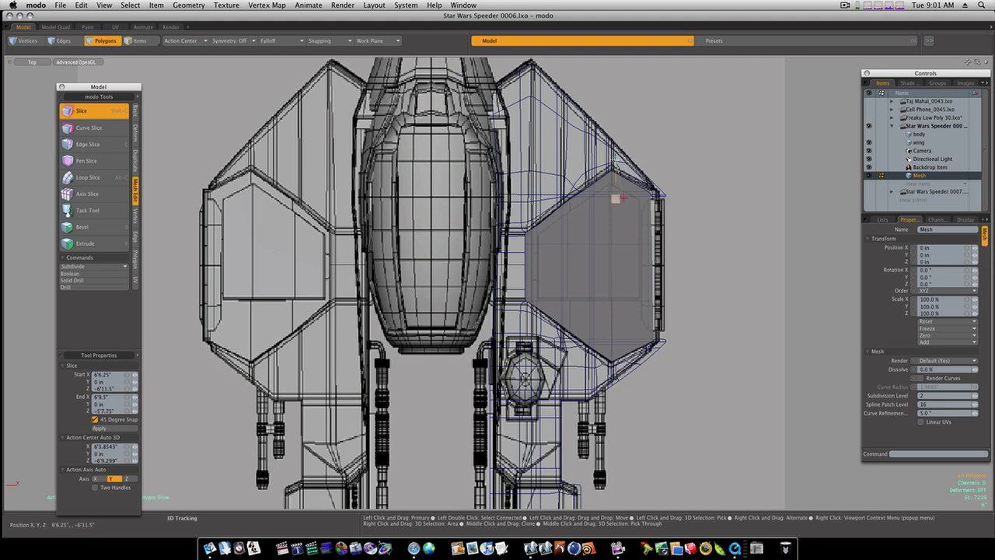
drag(616, 393, 616, 394)
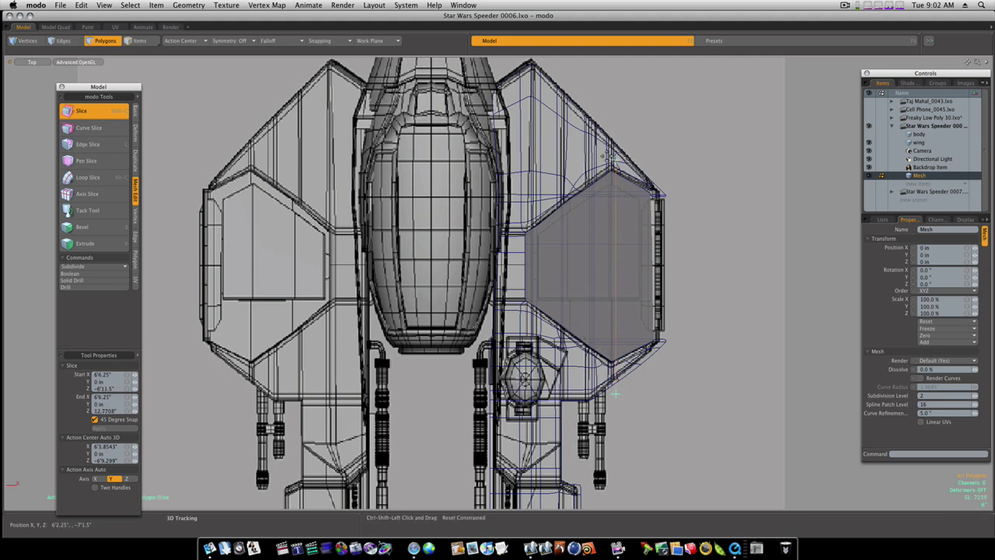
drag(607, 183, 607, 186)
drag(605, 392, 607, 394)
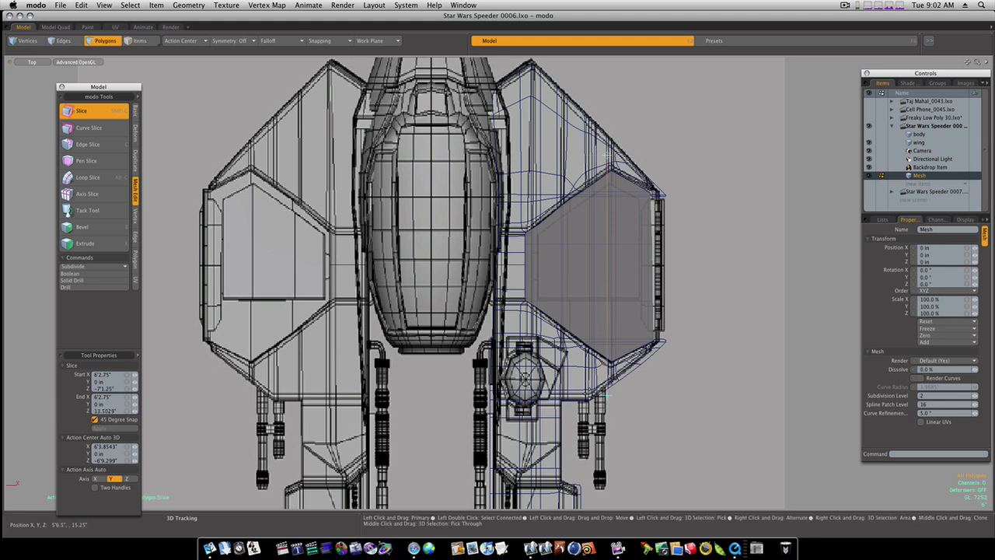
key(q)
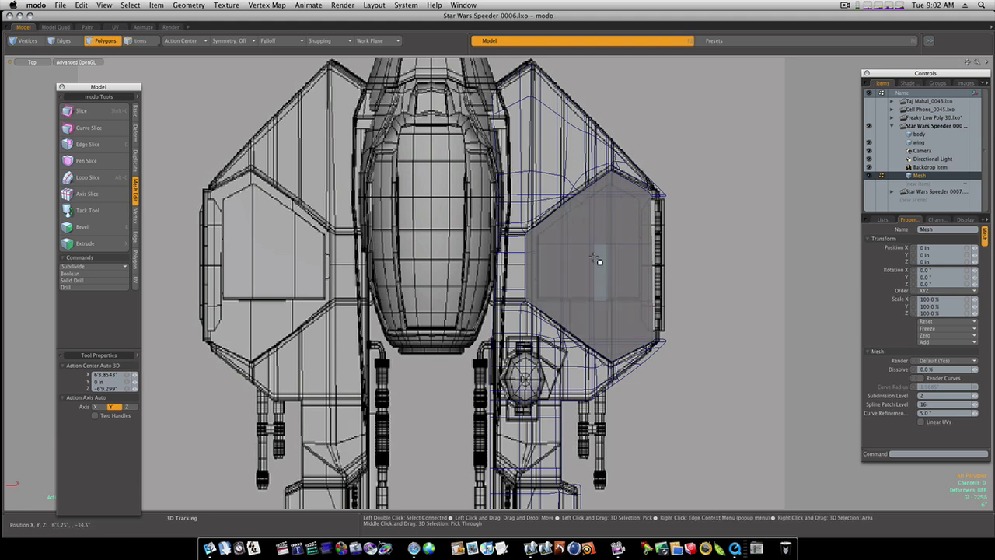
- Switch to the perspective view, hide the backdrop, and orbit to a low view across the wing
key(2)
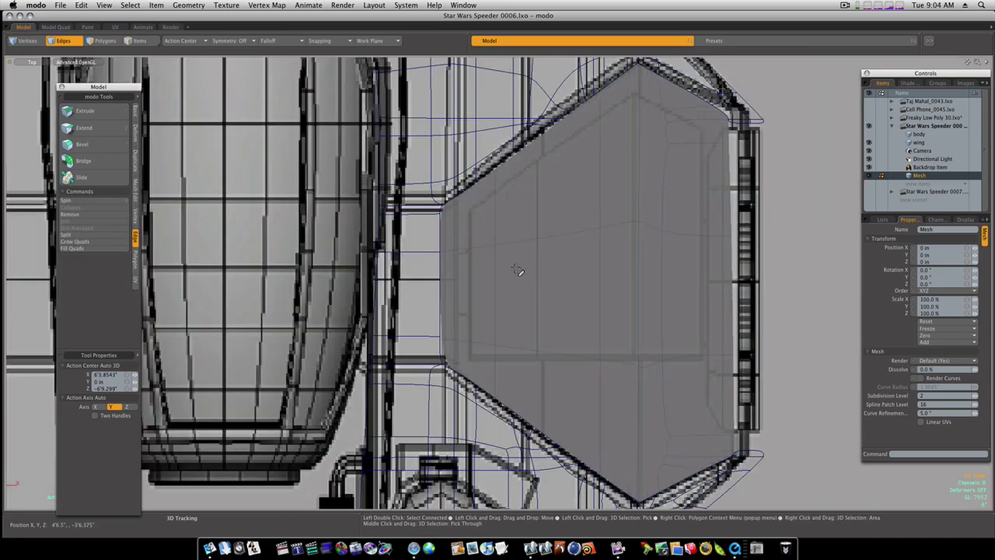
ctrl+alt+drag(660, 247, 584, 229)
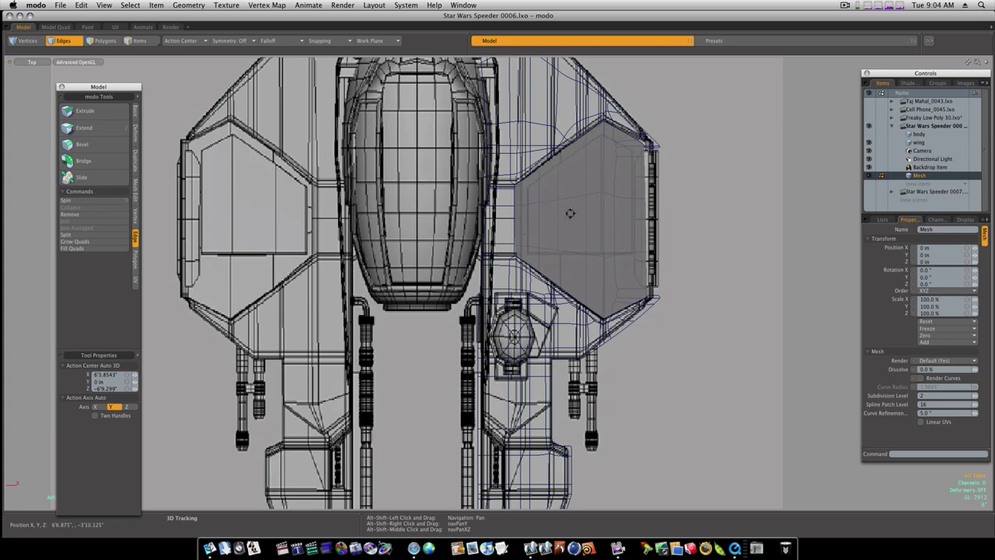
key(ctrl+space)
click(649, 198)
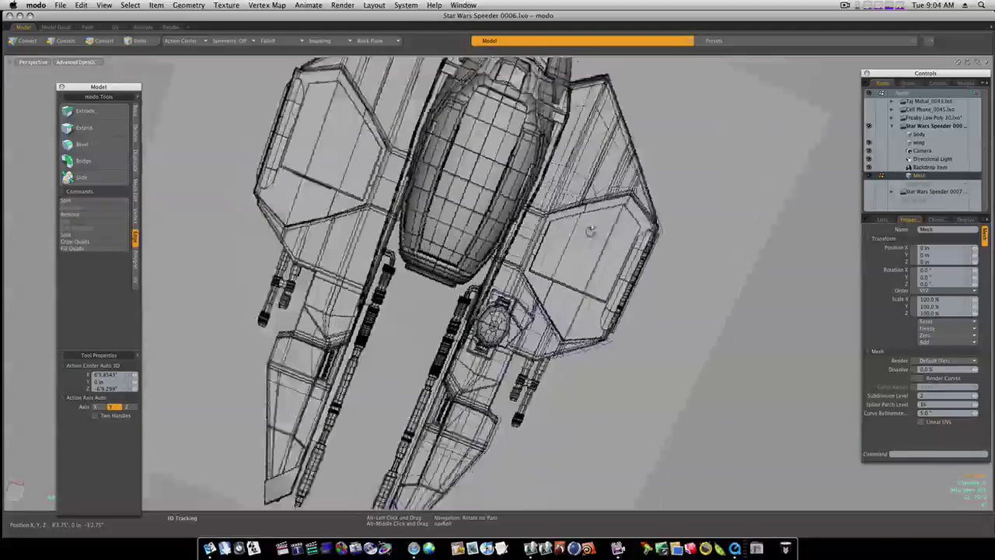
click(874, 174)
alt+drag(689, 266, 683, 206)
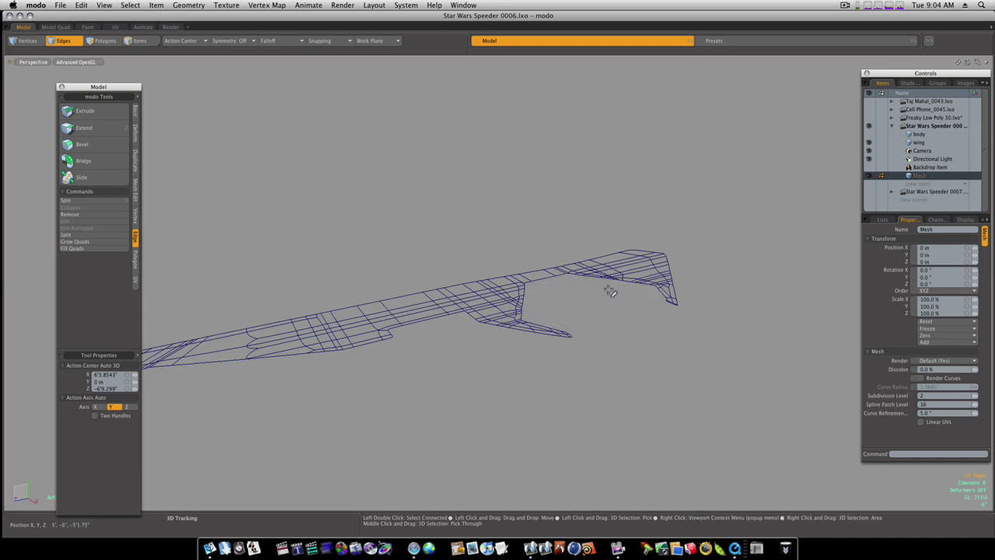
- Transfer the panel into the wing item, select all of its polygons, and move it straight down below the wing
click(918, 143)
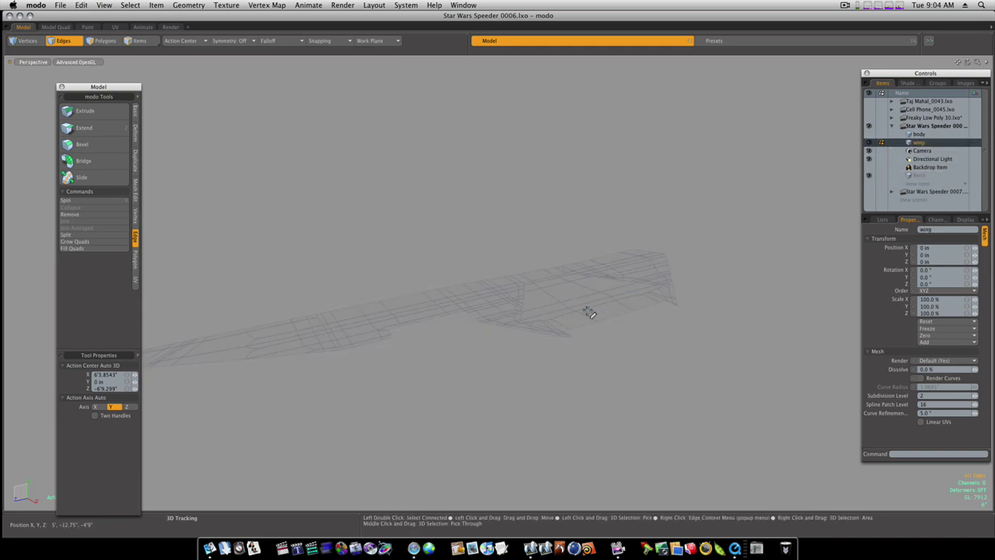
key(3)
double_click(579, 312)
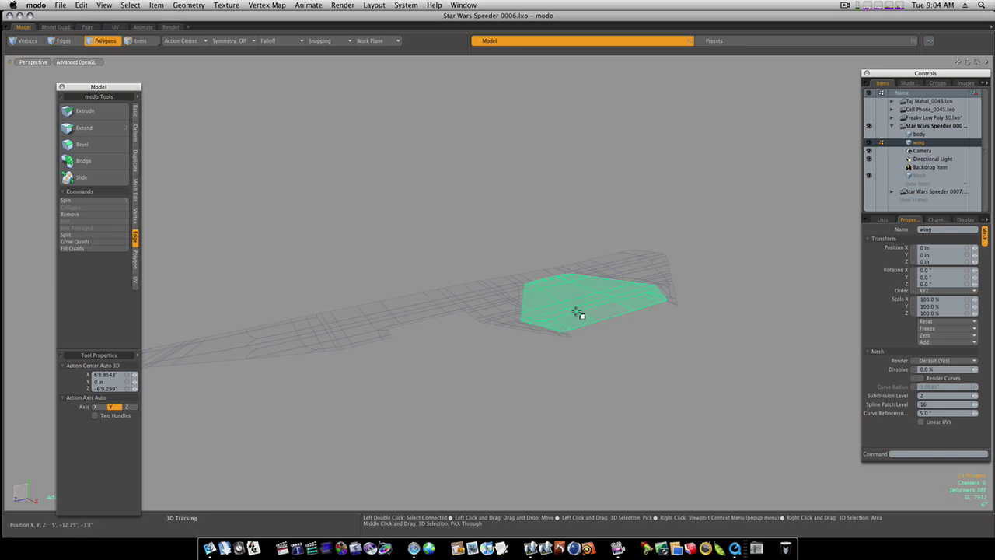
key(w)
drag(582, 273, 582, 296)
key(space)
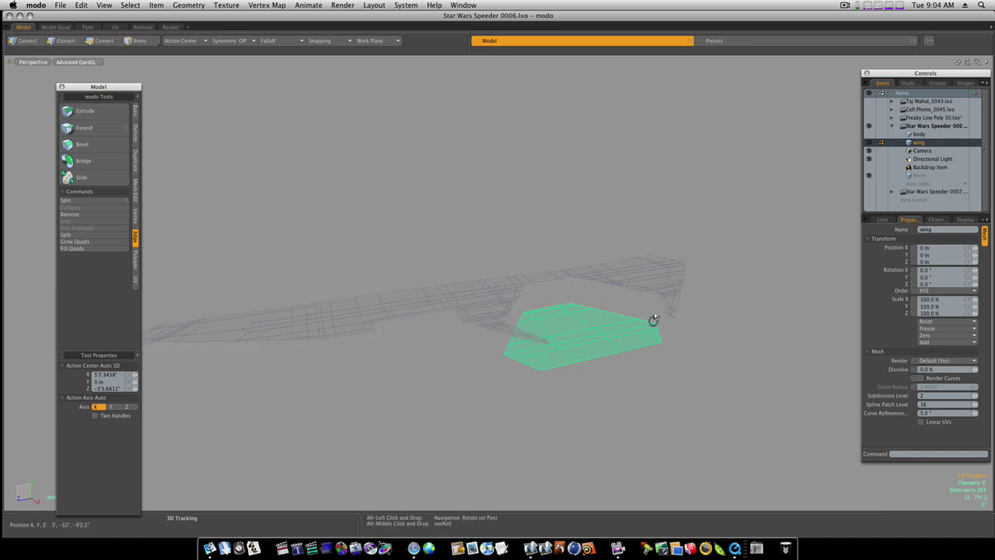
- Add the rest of the wing to the selection and thicken both pieces using Smooth Shift with an offset of 8.5"
shift+double_click(658, 275)
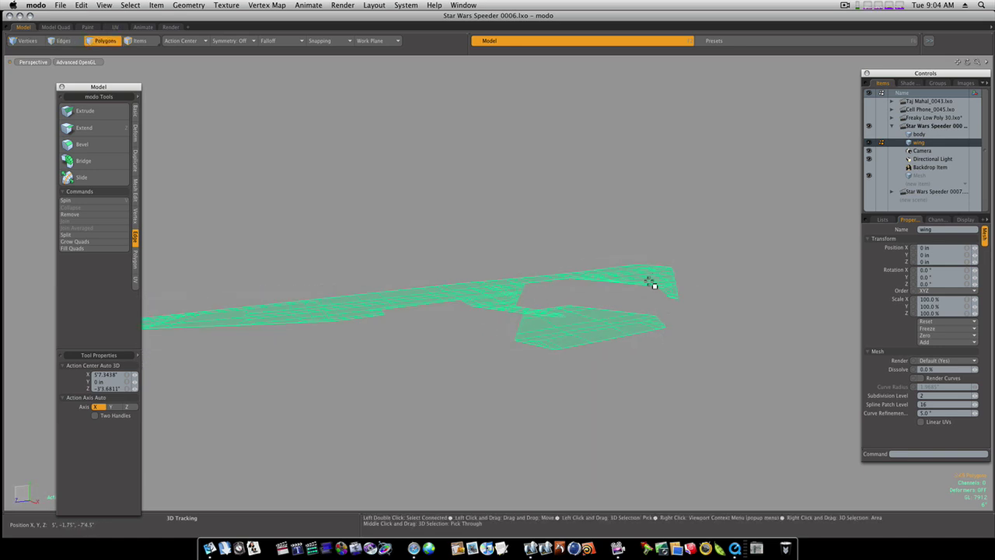
click(135, 113)
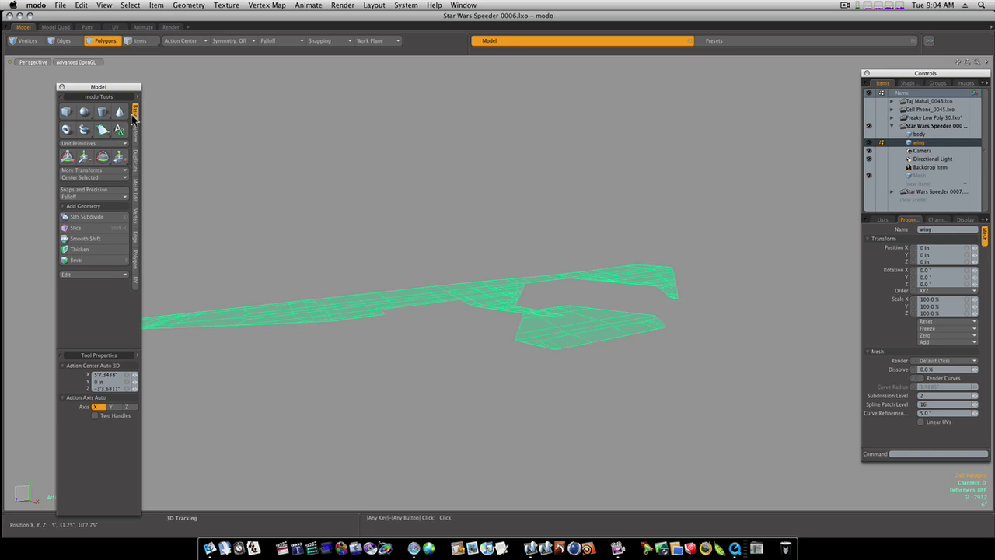
click(105, 238)
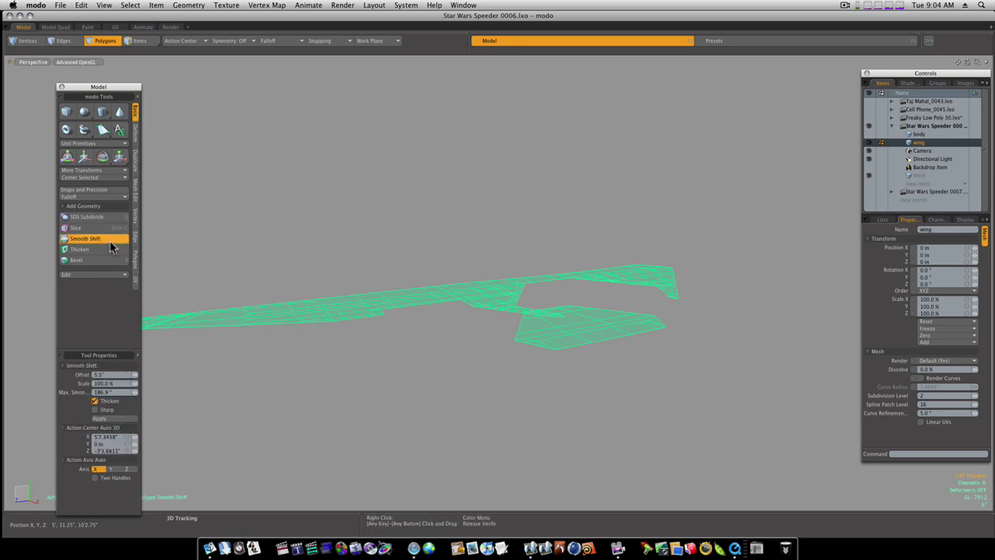
click(347, 251)
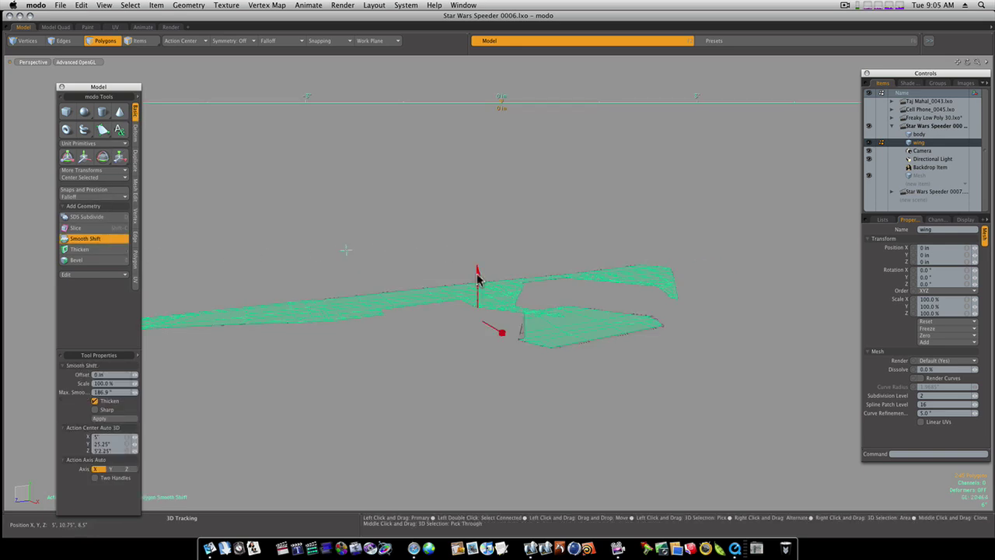
drag(479, 279, 480, 262)
drag(346, 250, 346, 249)
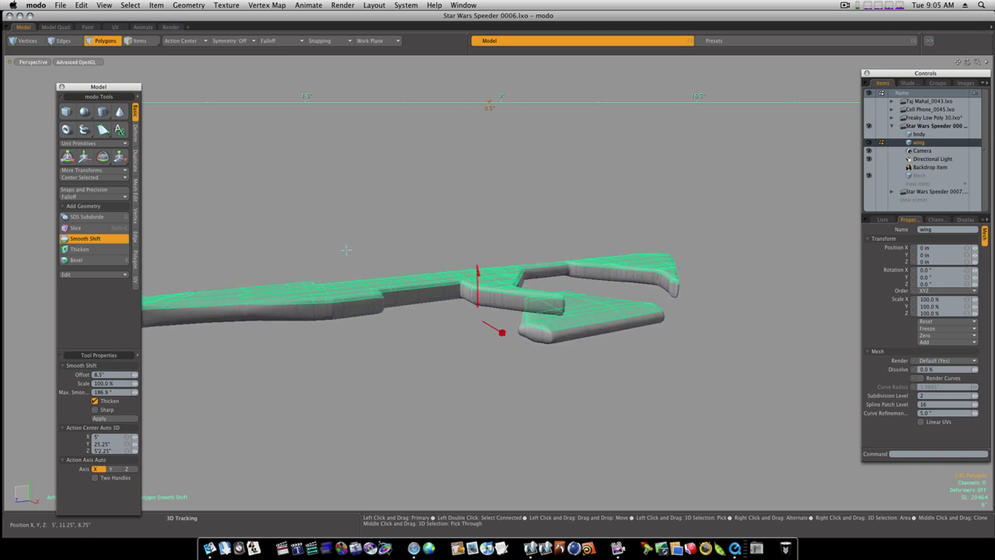
key(space)
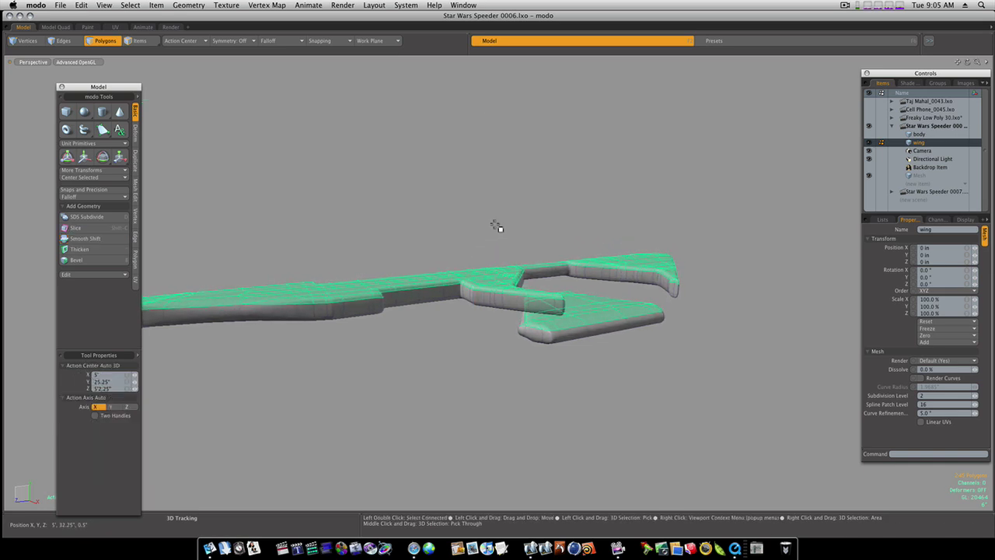
- Turn off subdivision smoothing and loop-slice the lower panel's side faces with two symmetrical cuts at 12%
click(491, 224)
key(Tab)
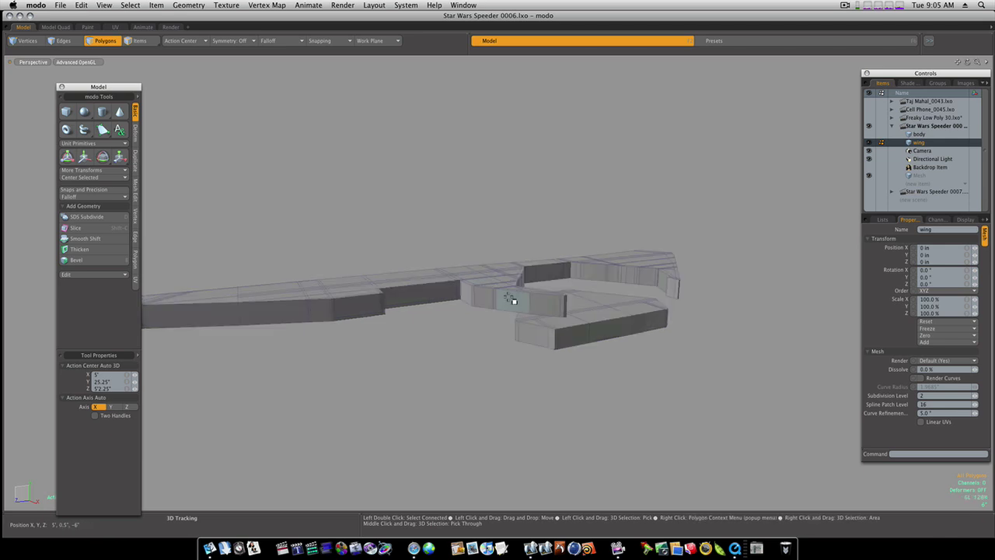
drag(550, 334, 570, 337)
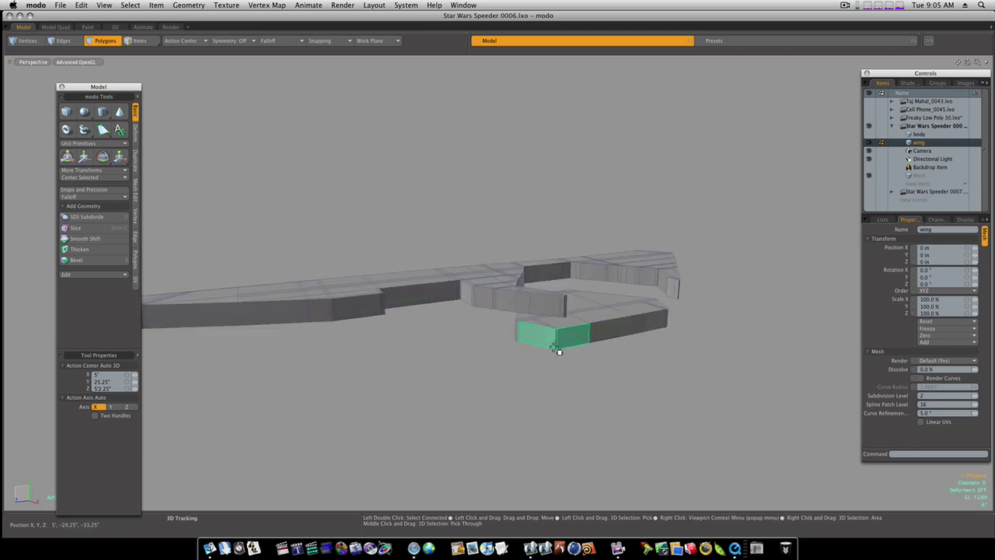
key(alt+c)
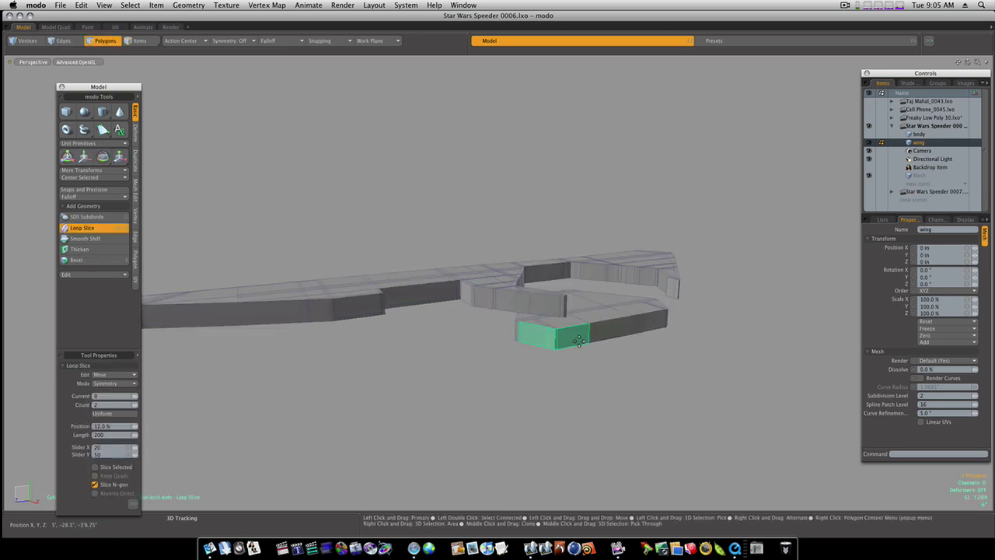
click(578, 340)
drag(579, 339, 585, 337)
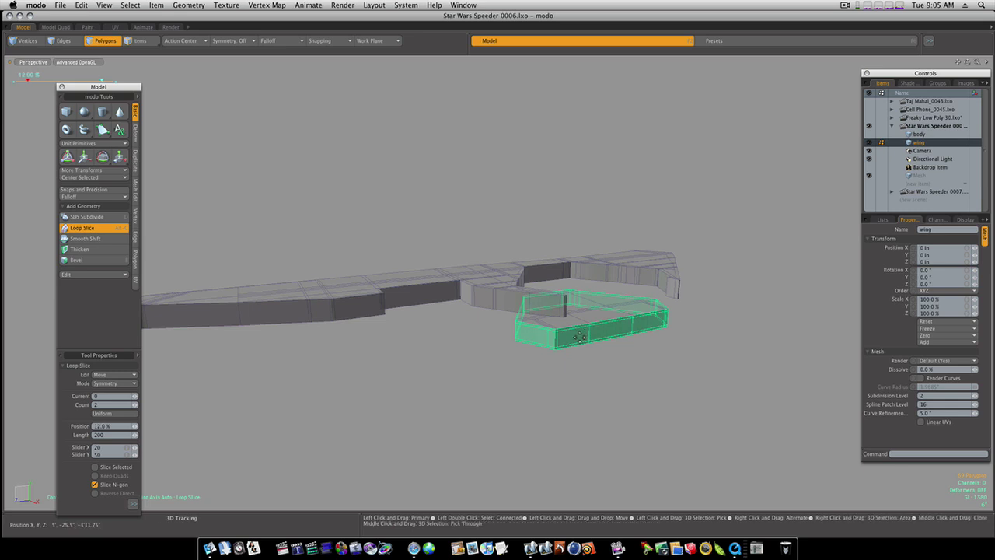
key(space)
key(space)
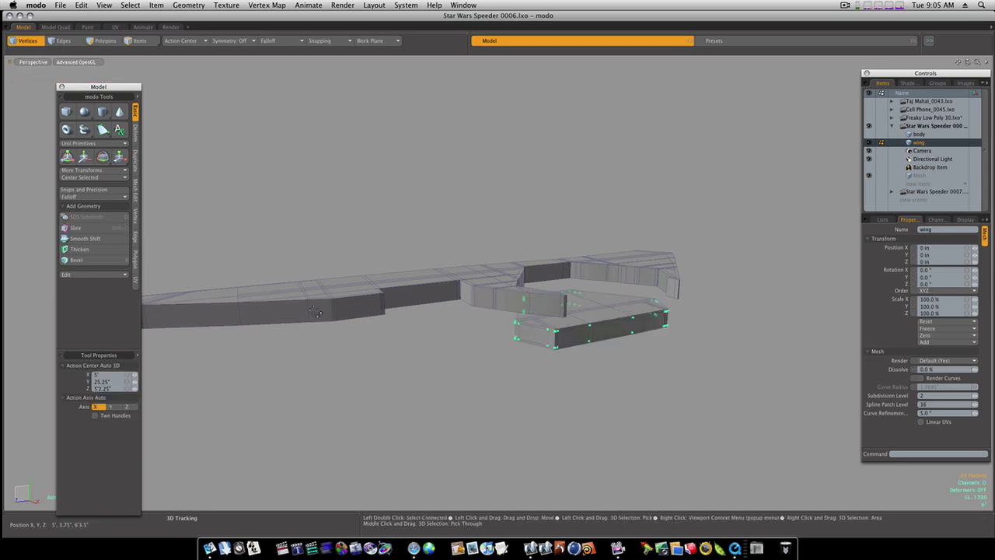
- Loop-slice the main wing's full band of side faces with symmetrical cuts and turn subdivision smoothing back on
key(2)
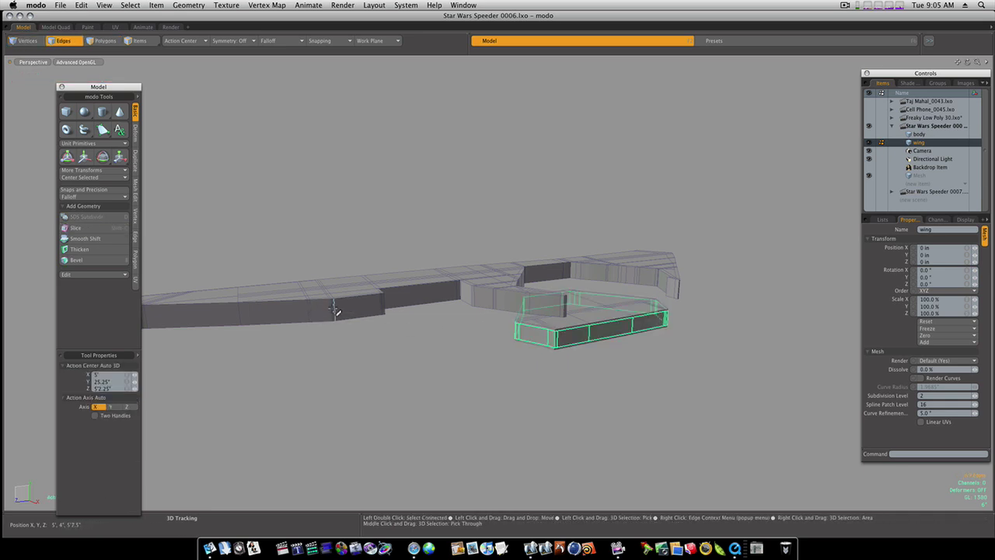
key(3)
click(311, 312)
mouse_move(321, 313)
mouse_down()
mouse_move(355, 315)
mouse_move(318, 310)
mouse_up()
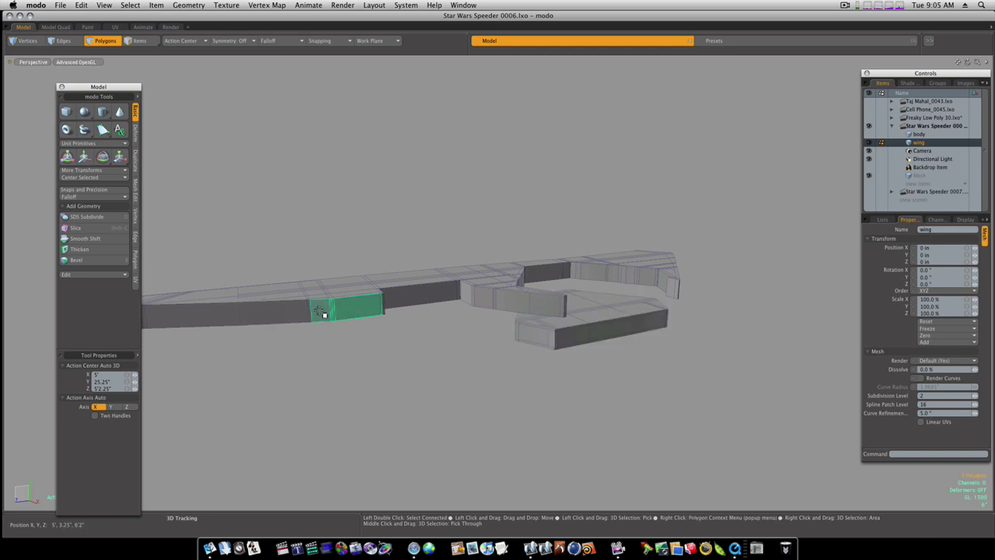
double_click(324, 312)
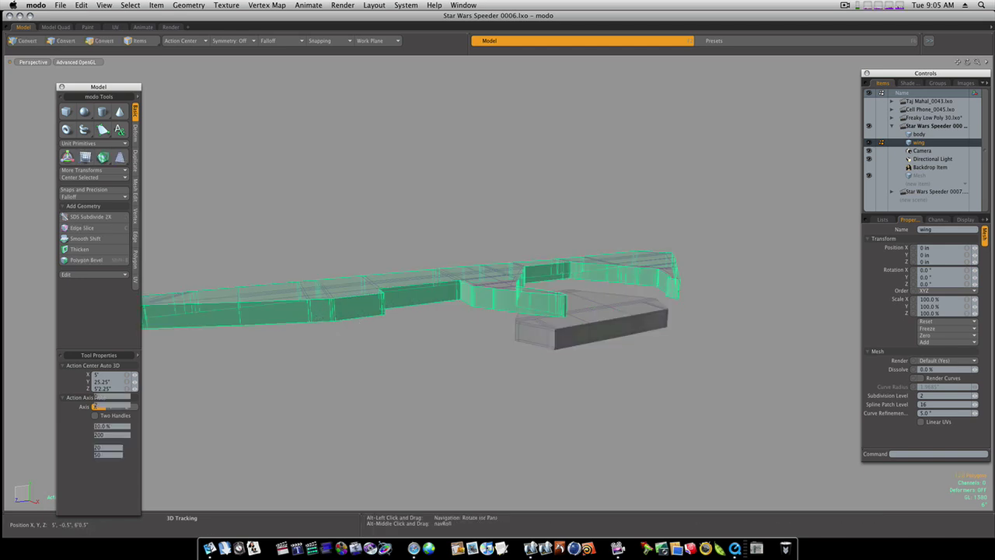
key(alt+c)
key(q)
click(474, 356)
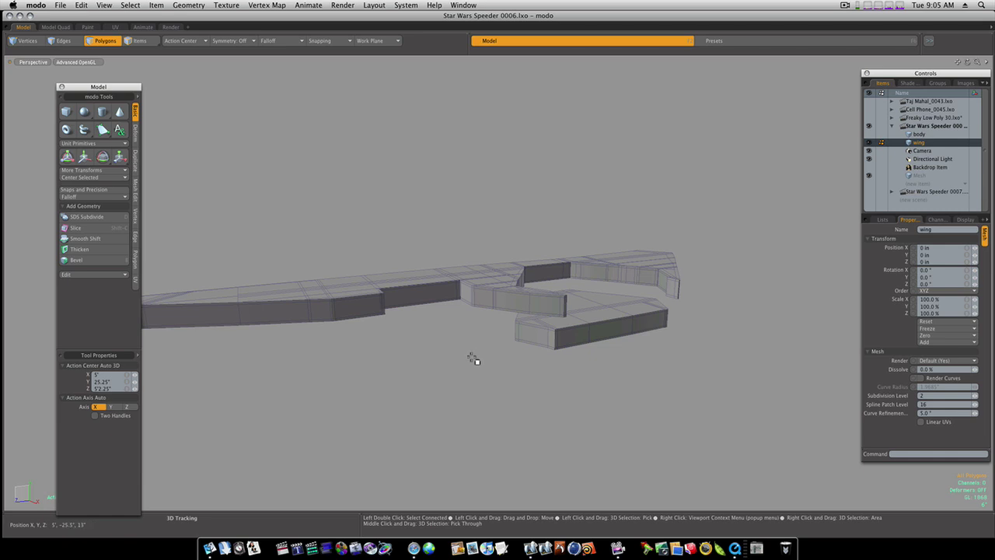
key(Tab)
- Remove the extra edge loop beside the lower panel's sharp outer corner
ctrl+alt+drag(558, 344, 552, 428)
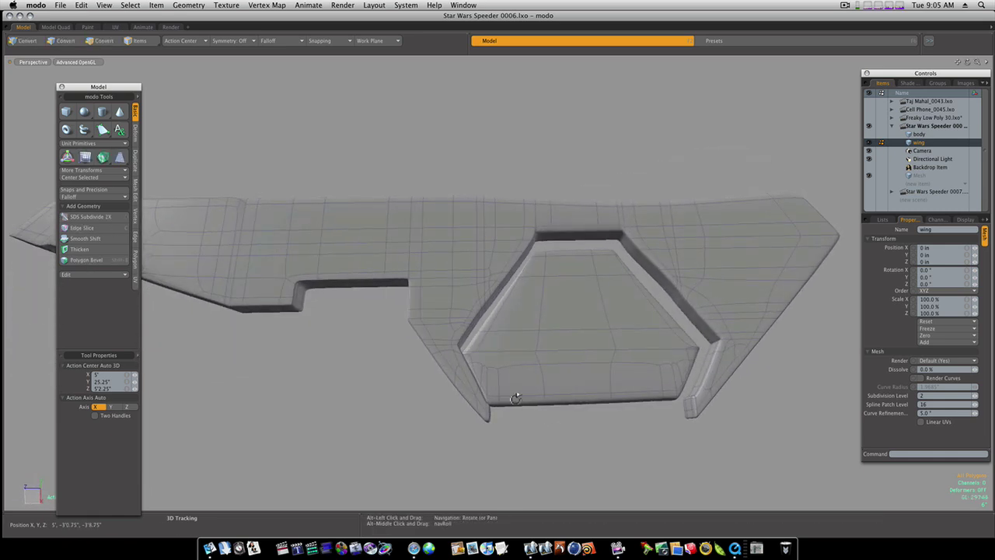
key(3)
ctrl+alt+drag(481, 363, 568, 334)
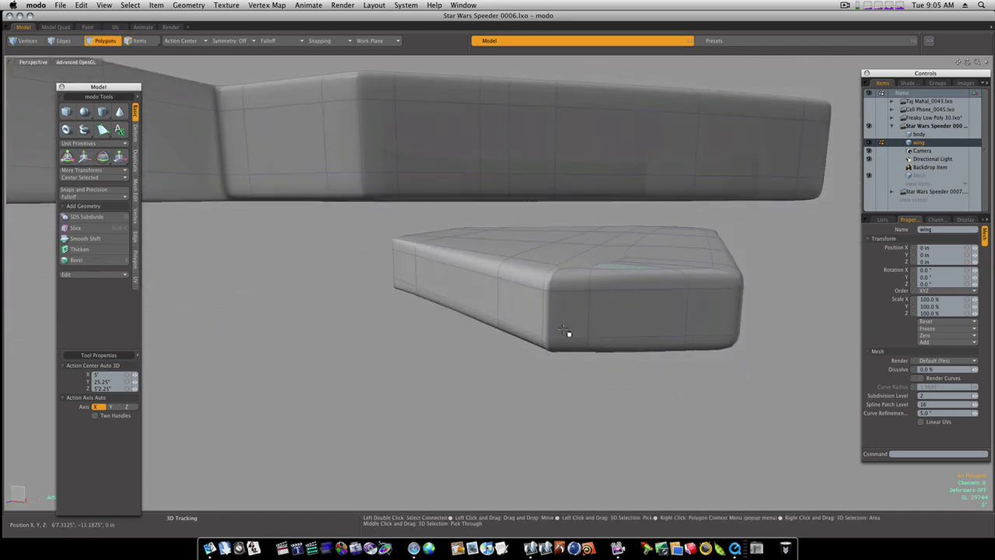
key(2)
key(Escape)
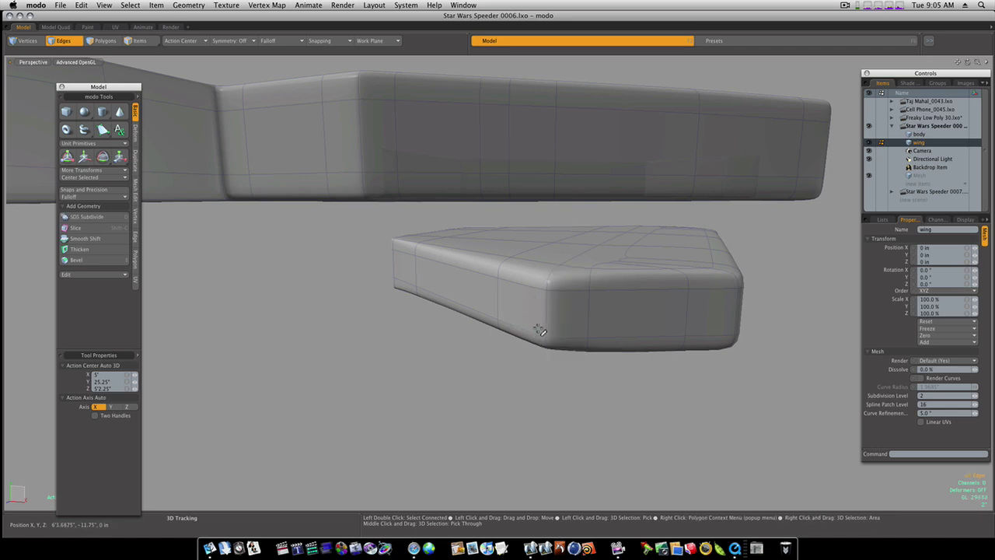
alt+drag(539, 331, 506, 362)
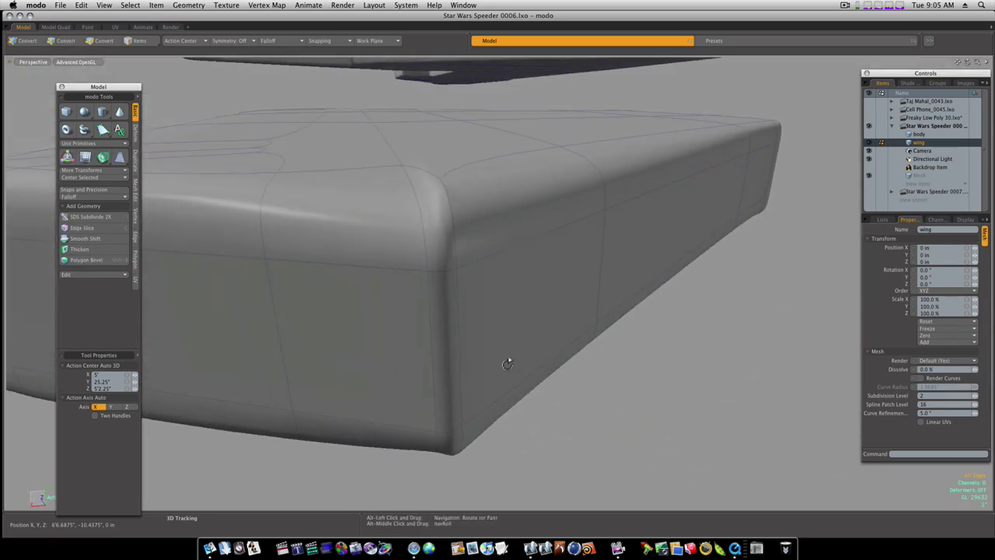
click(474, 324)
double_click(468, 226)
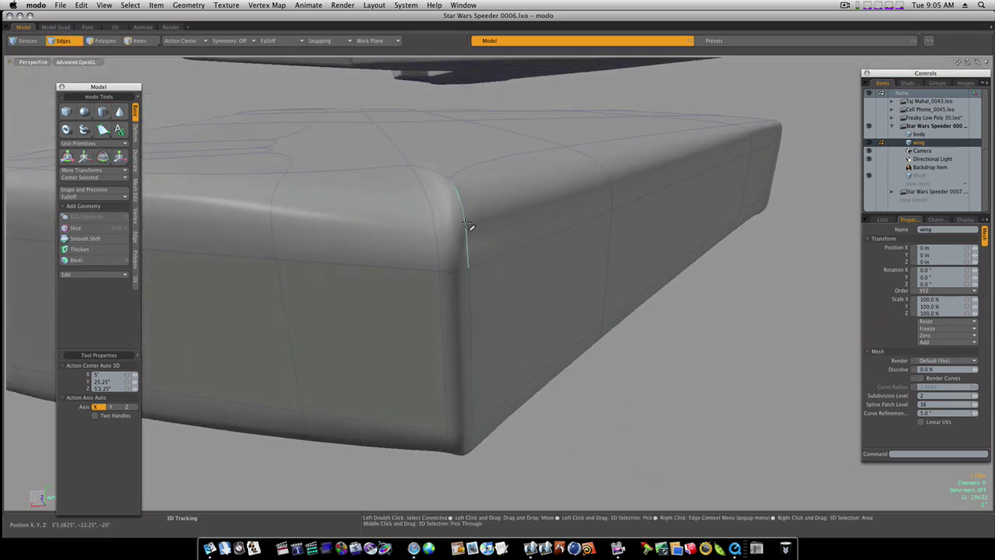
key(BackSpace)
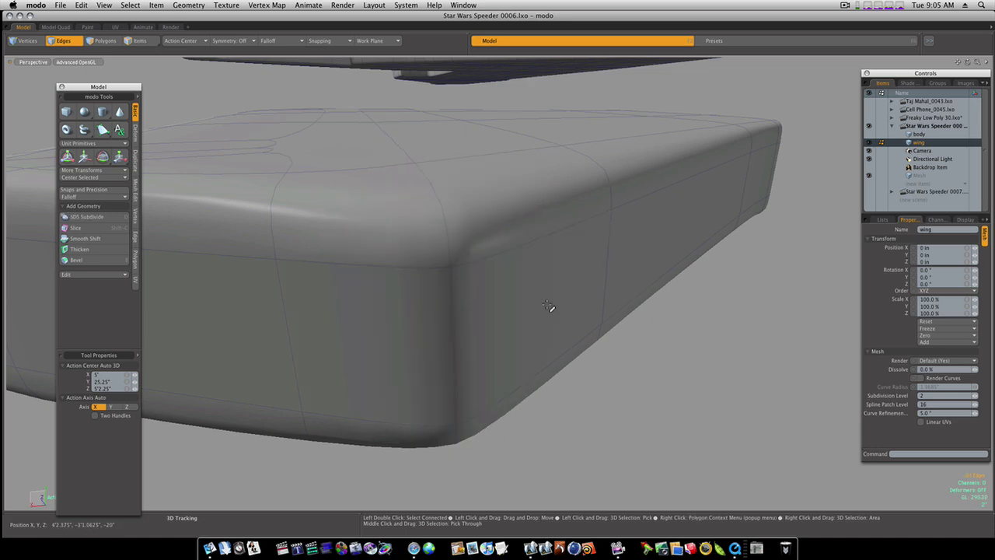
- Remove the extra edge loops that pinch the corners around the wing's cut-out
ctrl+alt+drag(605, 291, 673, 382)
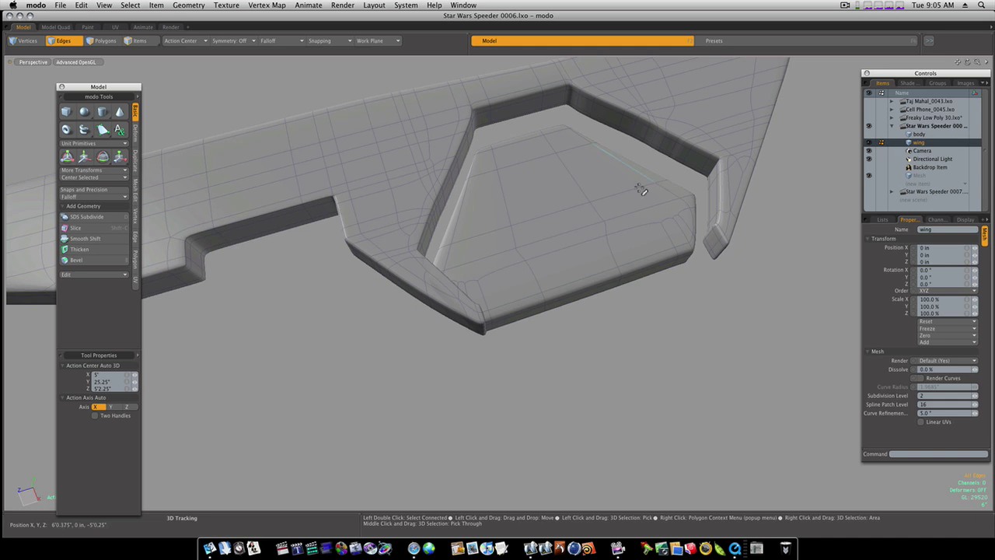
double_click(644, 104)
click(648, 105)
double_click(642, 98)
alt+drag(608, 247, 660, 176)
alt+drag(636, 182, 550, 223)
- Duplicate the lower panel and move the copy straight up into the wing's cut-out
key(2)
key(3)
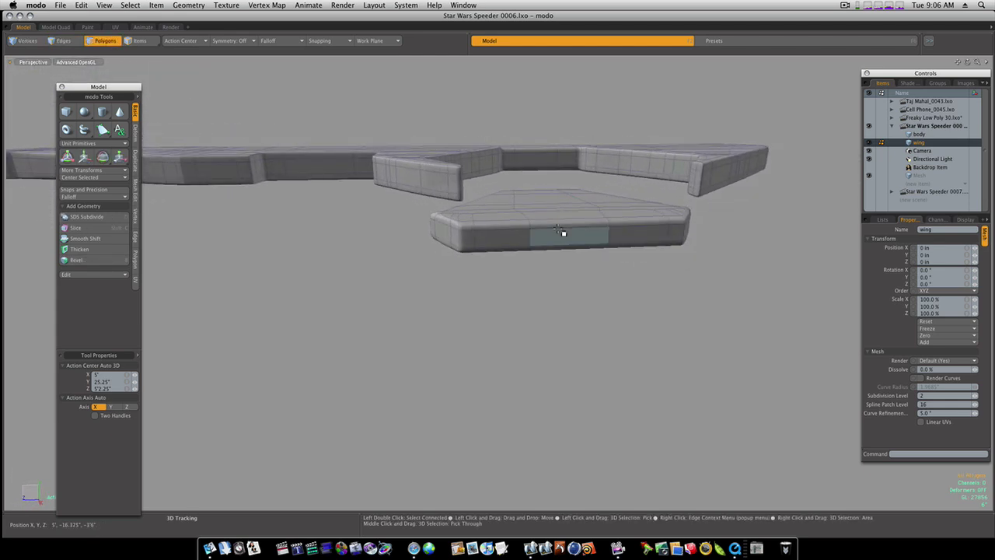
double_click(568, 233)
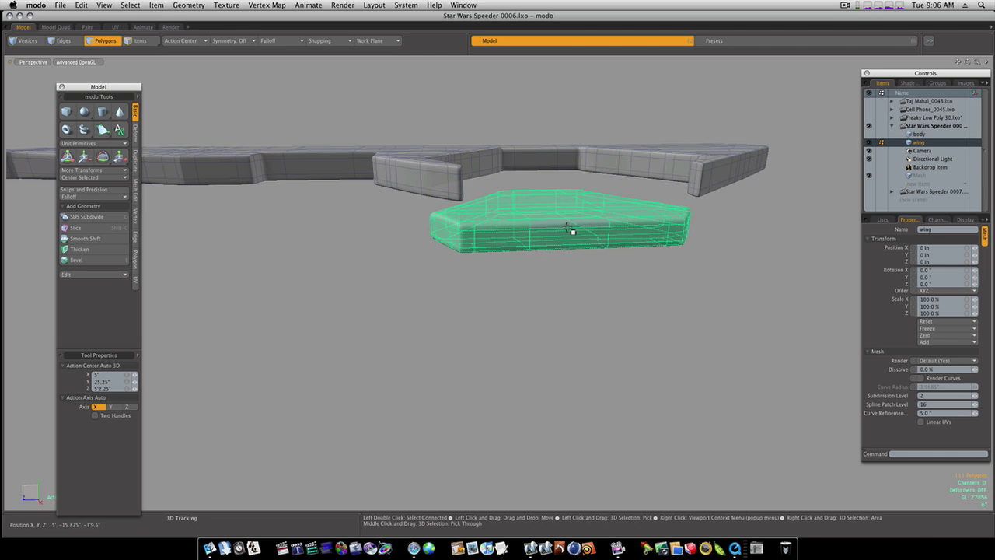
key(super+c)
key(super+v)
key(w)
drag(557, 185, 558, 188)
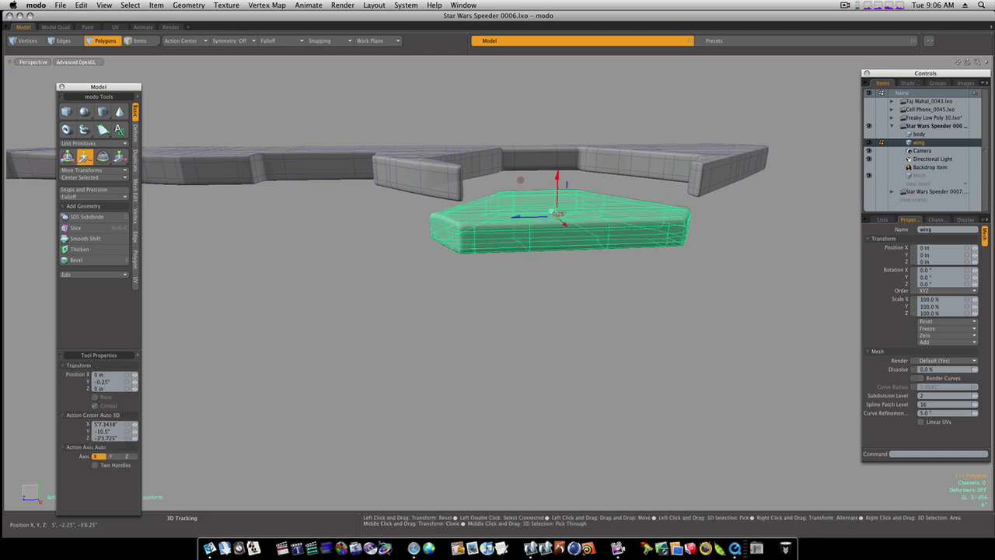
middle_drag(560, 212, 548, 163)
- Flatten the copied panel to 27.5% of its height and clear the selection
key(r)
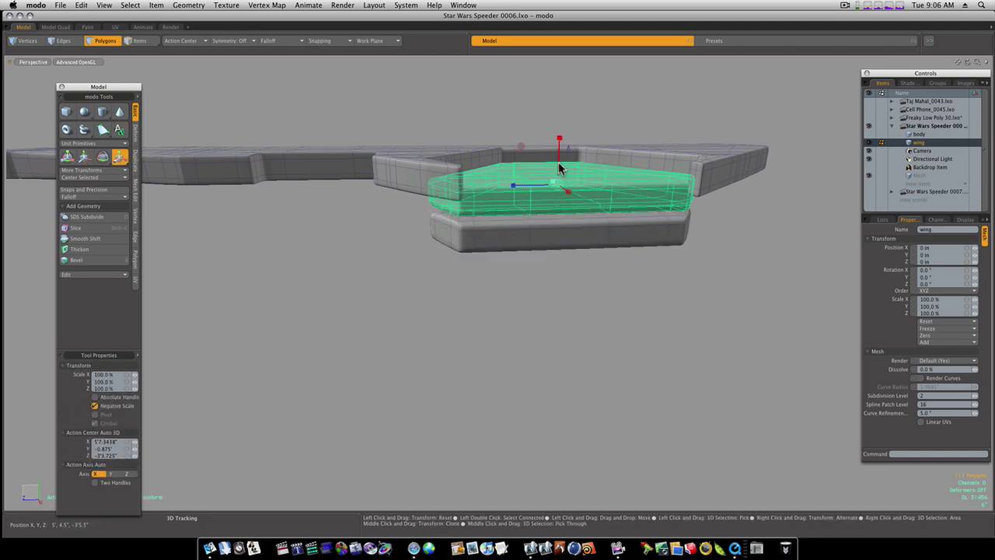
drag(559, 138, 558, 174)
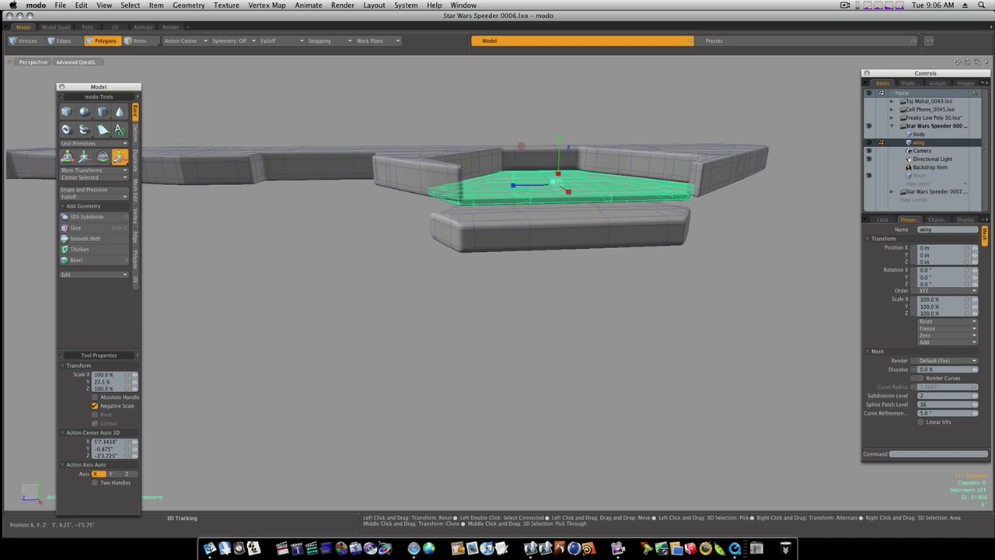
key(space)
click(586, 299)
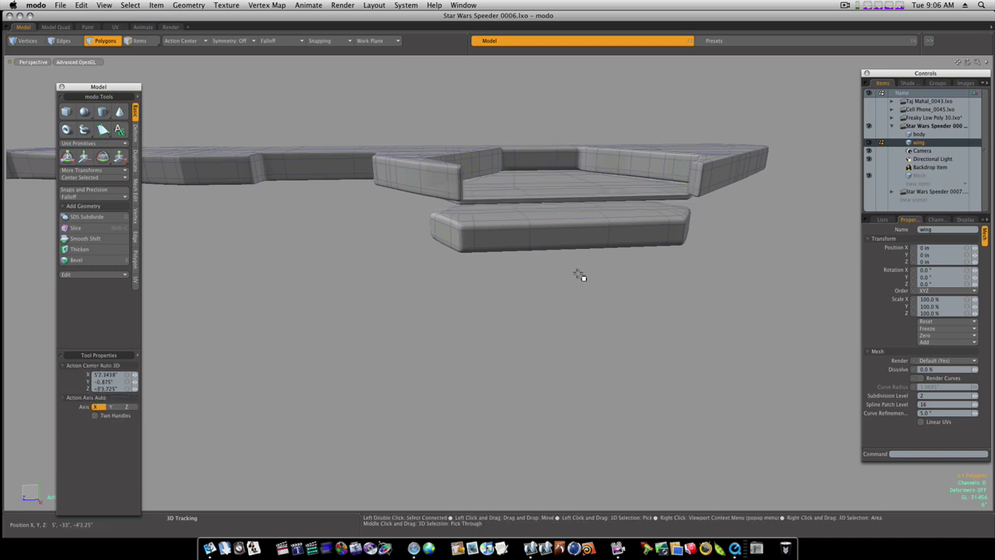
- Raise the flattened panel so it sits level with the wing's upper surface
double_click(576, 194)
key(w)
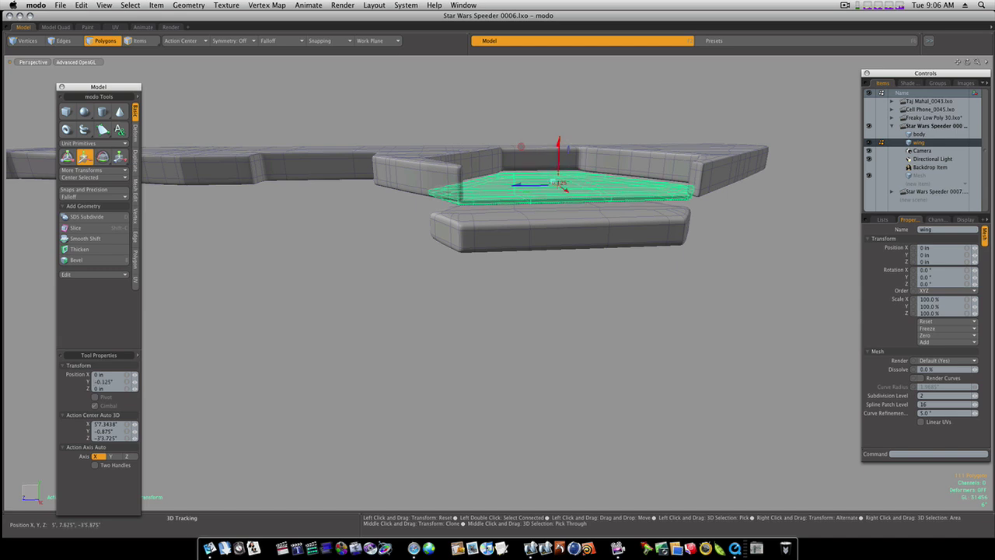
drag(552, 182, 554, 156)
key(space)
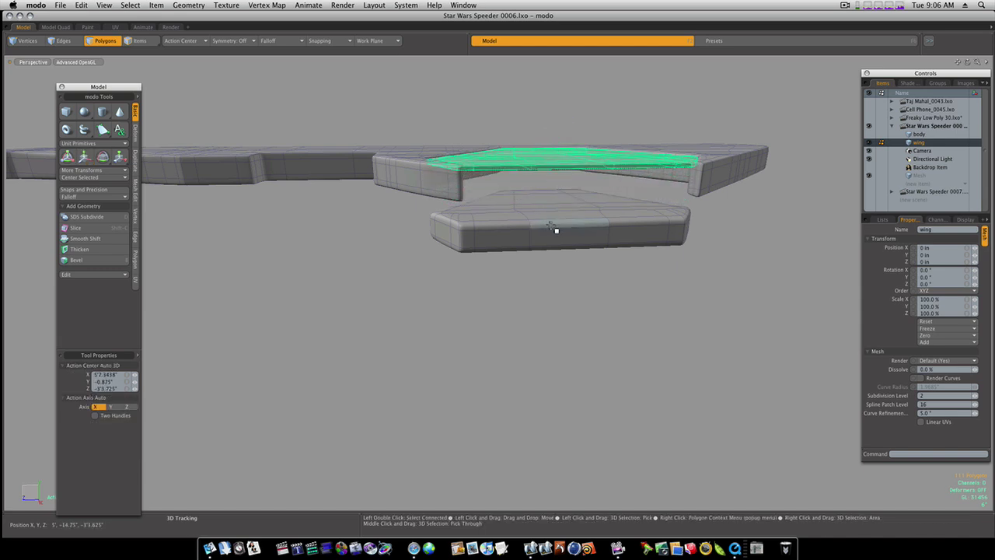
- Move the thick lower panel up into the wing's cut-out beneath the flat cover and reduce its height to about 85%
double_click(552, 228)
key(e)
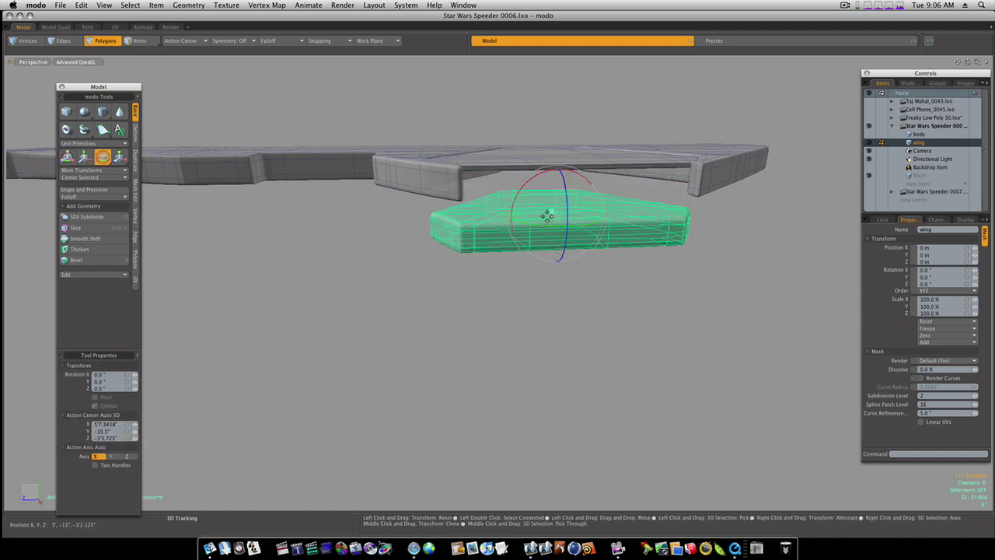
key(w)
drag(559, 206, 552, 212)
drag(556, 170, 565, 173)
key(r)
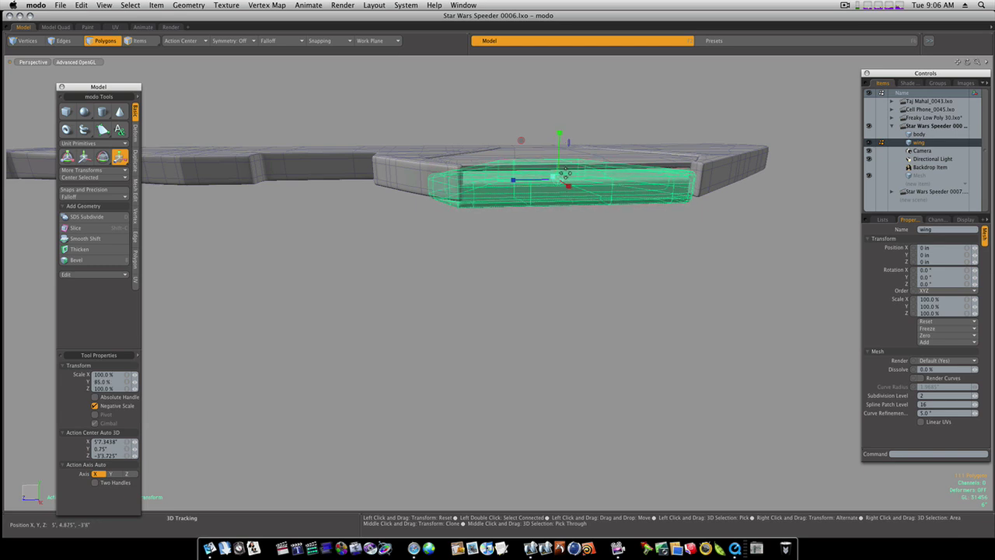
key(q)
click(568, 260)
- Select the flat cover panel and rotate it about -44.3° around the Z axis to tilt it open
alt+drag(563, 223, 701, 279)
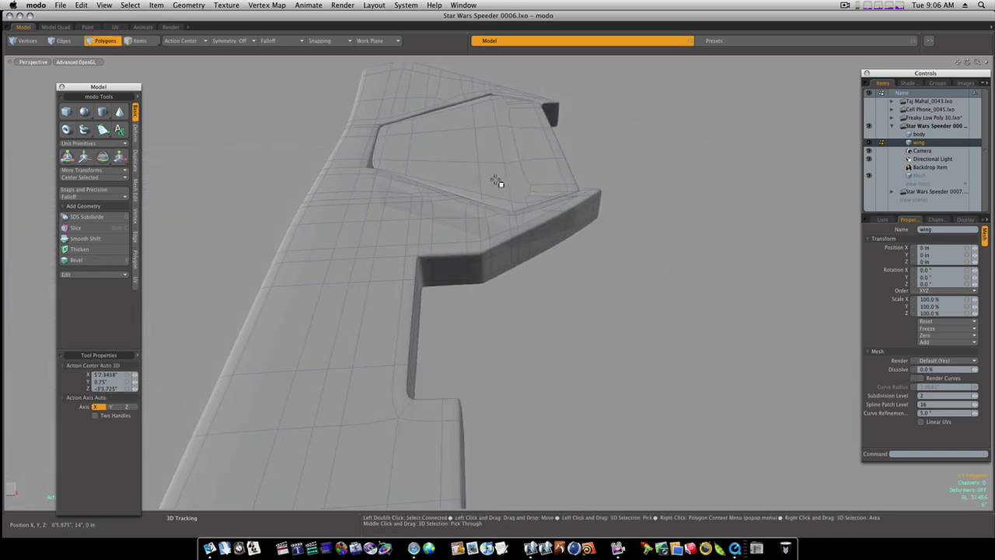
double_click(478, 167)
click(479, 167)
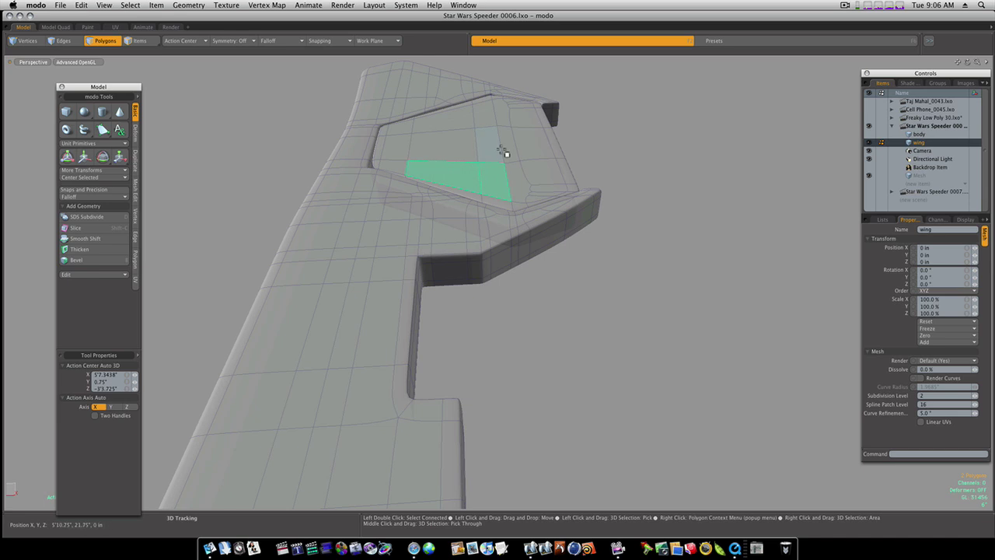
double_click(524, 137)
key(e)
drag(487, 101, 560, 123)
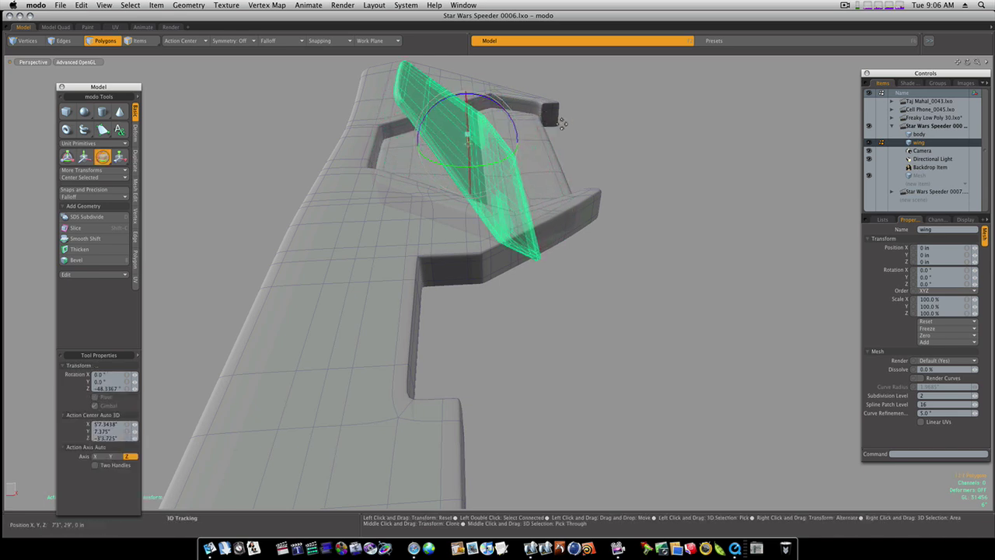
- Move the tilted cover 6.375" in X and 15.375" up in Y so it stands above the cut-out like an open flap
key(w)
drag(495, 147, 534, 89)
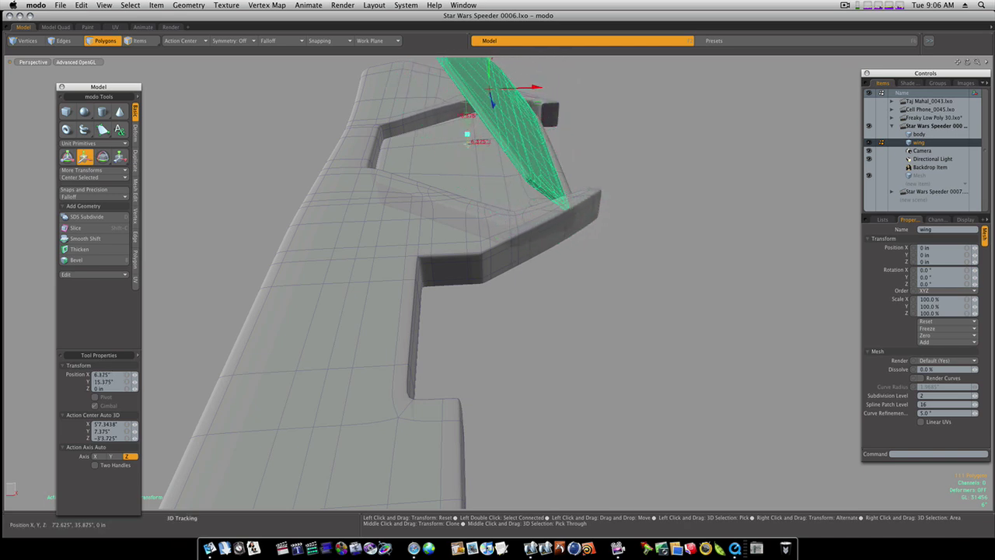
click(613, 161)
key(q)
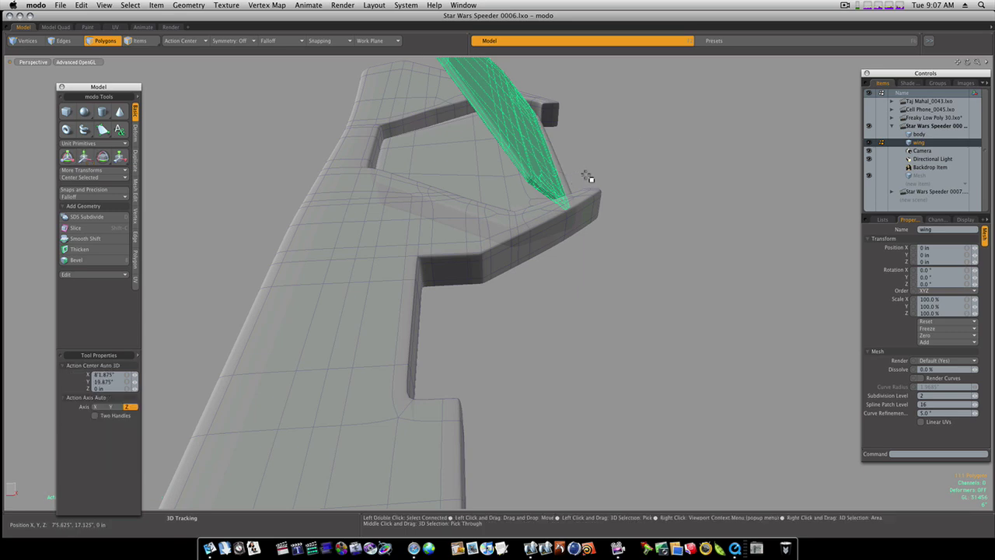
alt+drag(639, 174, 621, 241)
key(1)
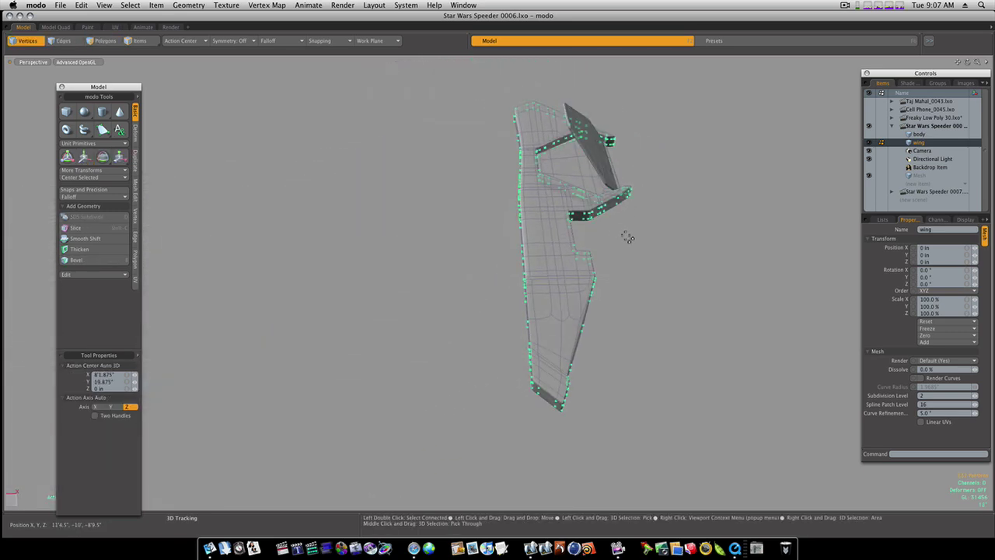